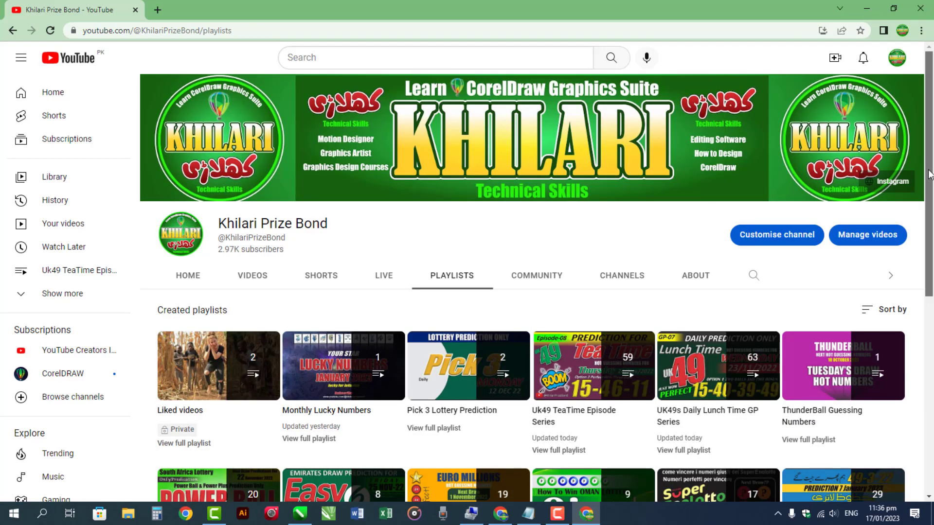
- Open the channel's video list and look through the recently uploaded lottery prediction videos back to December 2022
mouse_move(930, 171)
left_mouse_down()
mouse_move(931, 230)
mouse_move(931, 162)
left_mouse_up()
left_click(263, 282)
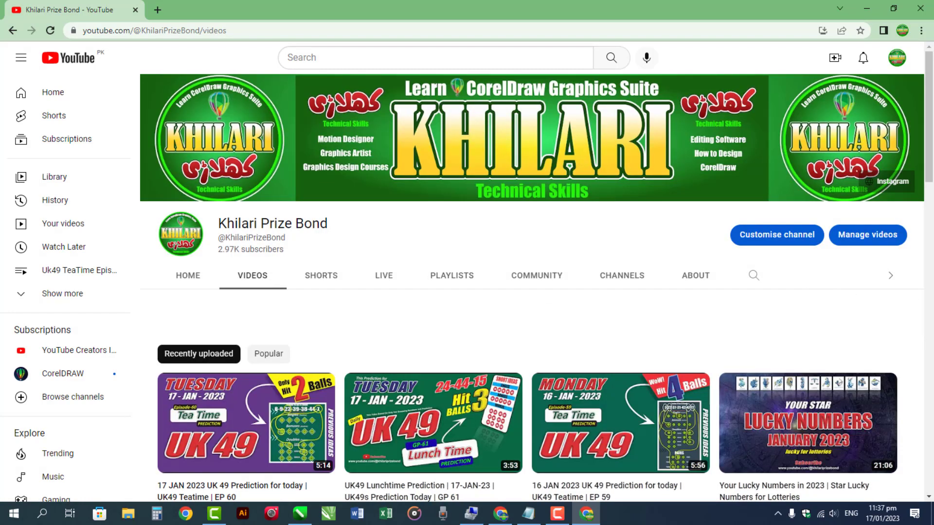
scroll(535, 292, "down", 3)
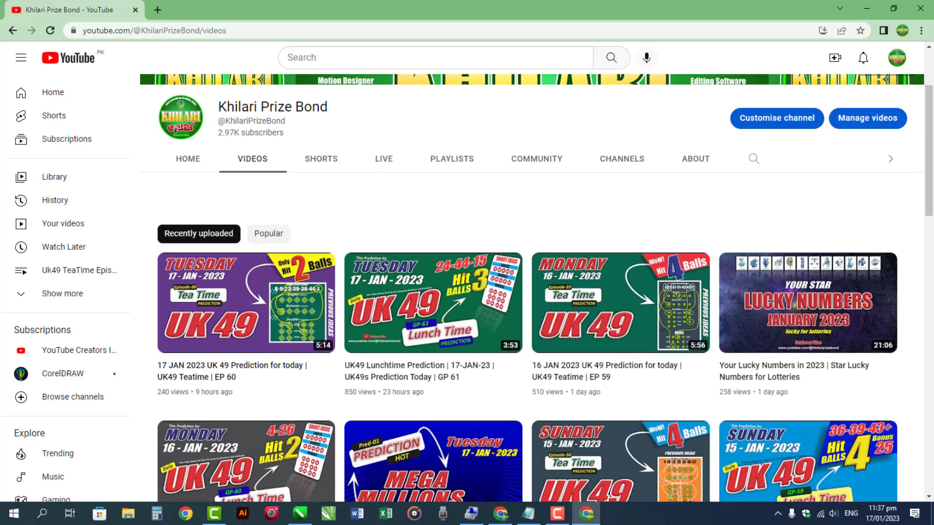
scroll(931, 304, "down", 4)
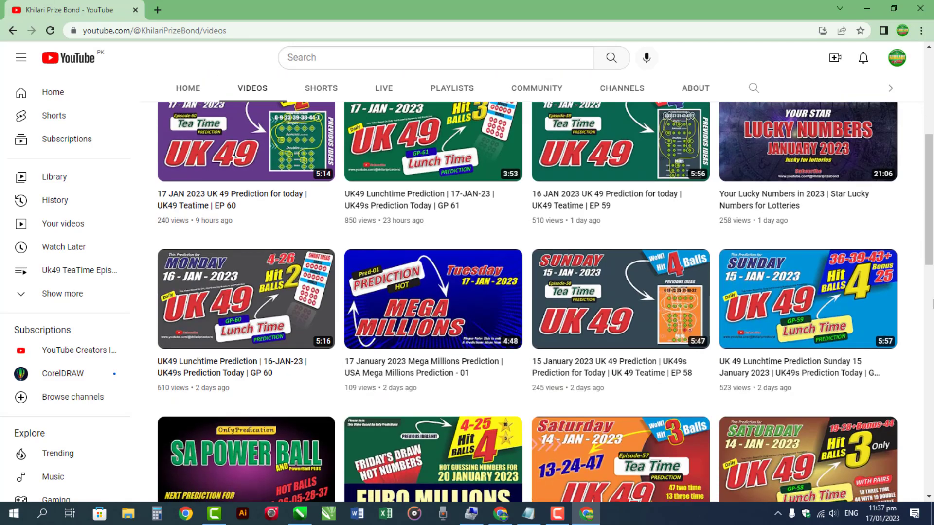
scroll(931, 304, "down", 4)
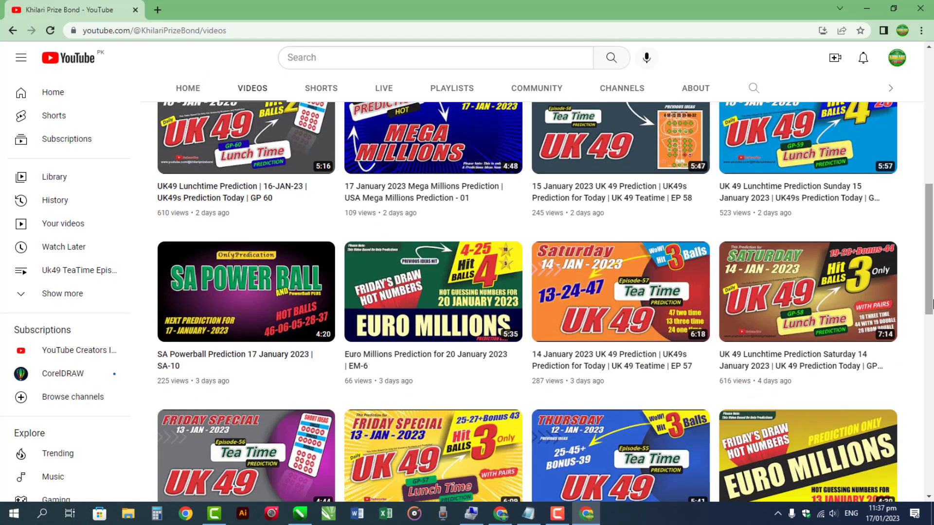
scroll(931, 304, "down", 3)
scroll(931, 304, "down", 3)
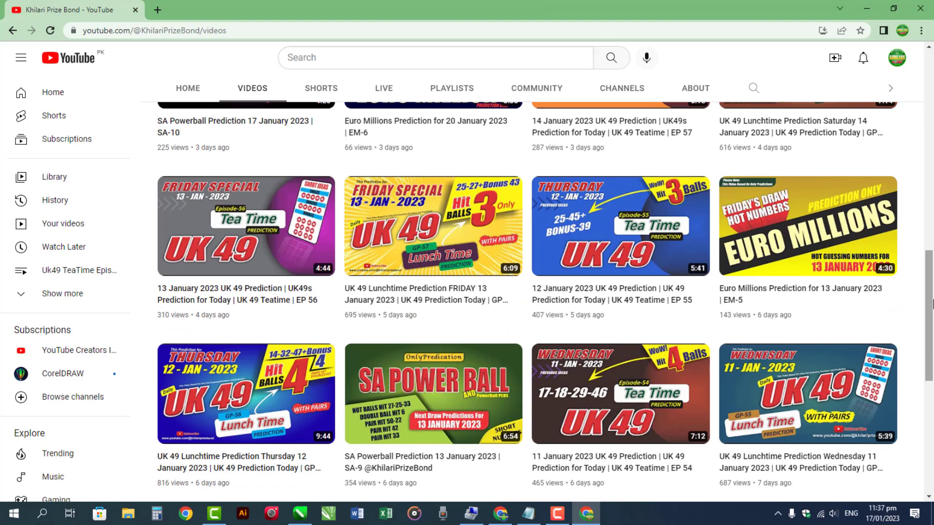
scroll(931, 304, "down", 3)
scroll(931, 304, "down", 3)
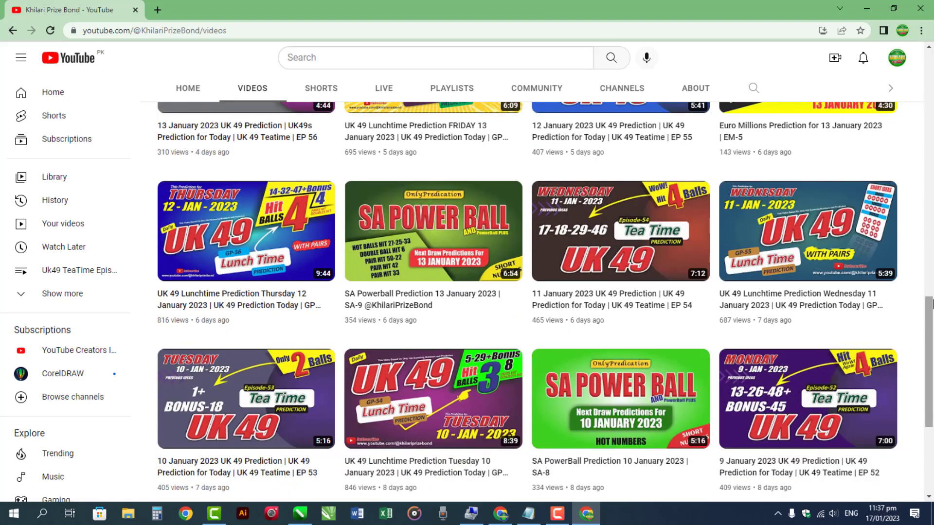
scroll(931, 304, "down", 3)
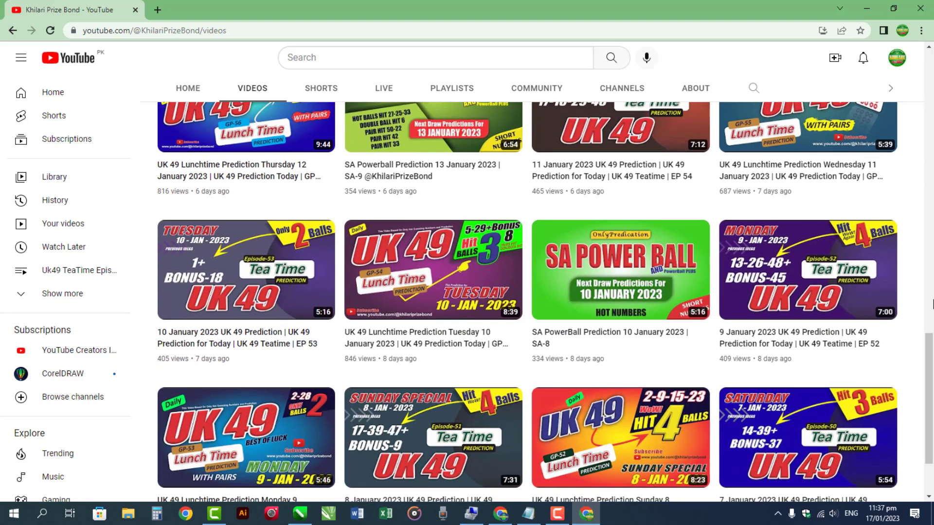
scroll(932, 304, "down", 1)
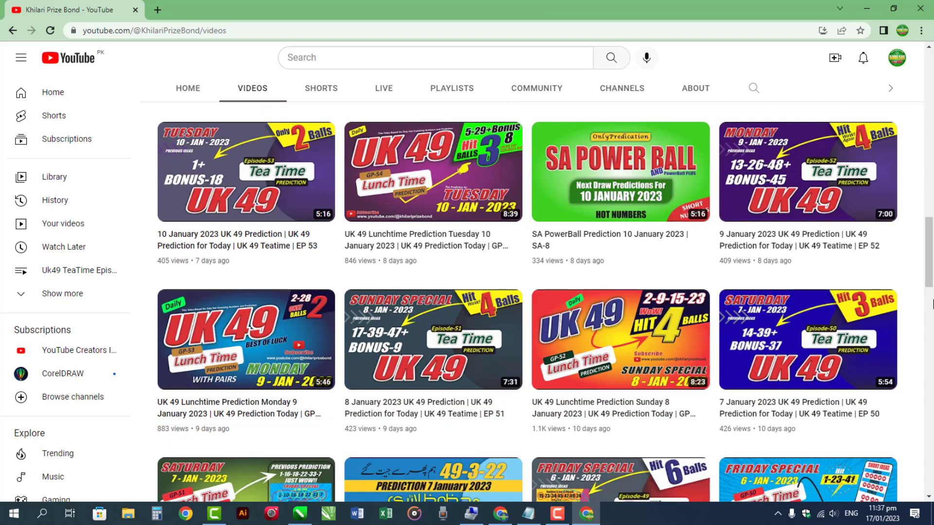
scroll(931, 303, "down", 5)
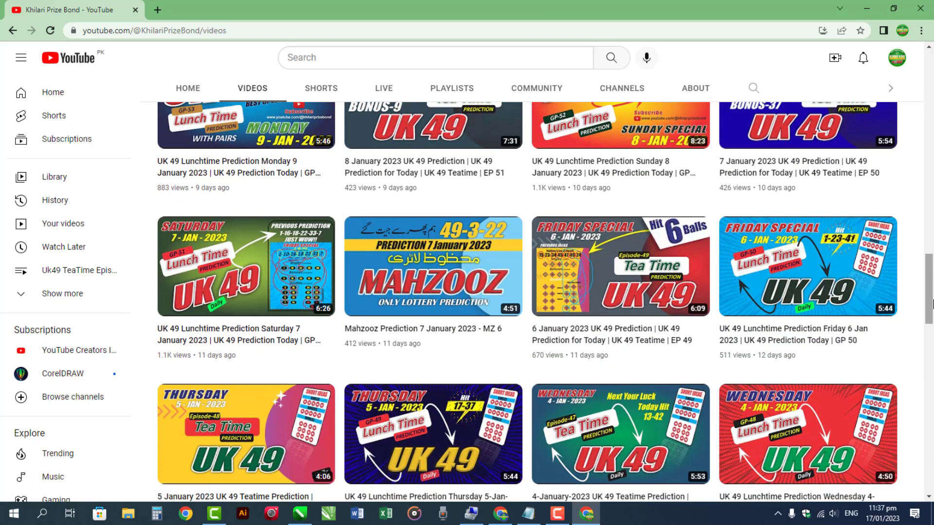
scroll(931, 304, "down", 7)
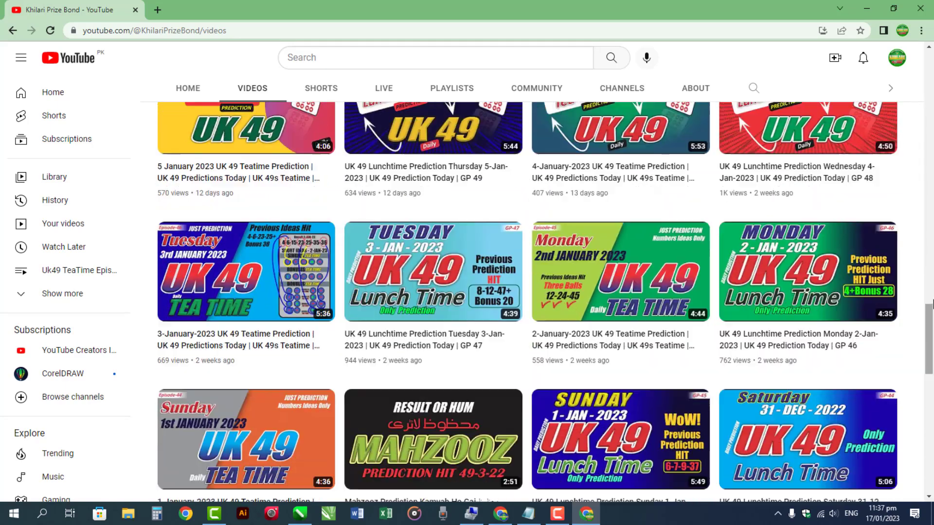
scroll(931, 304, "down", 7)
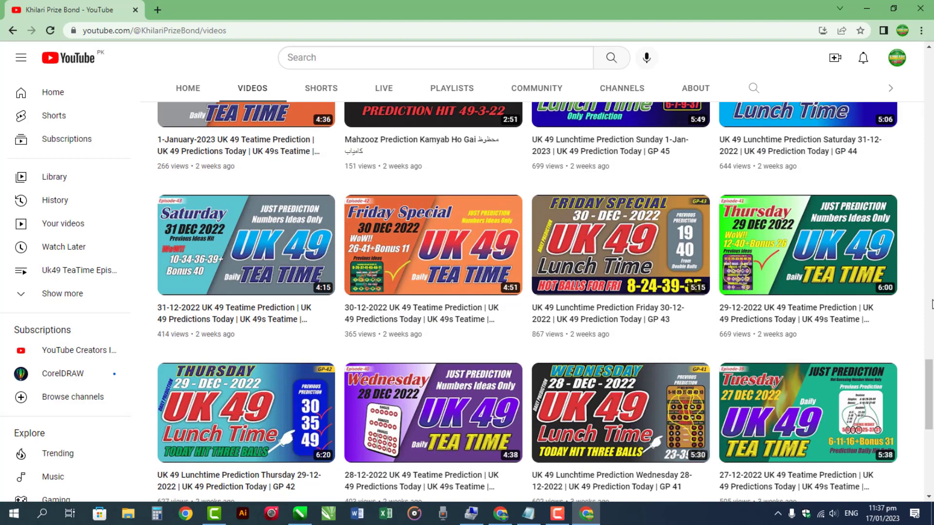
scroll(931, 304, "down", 5)
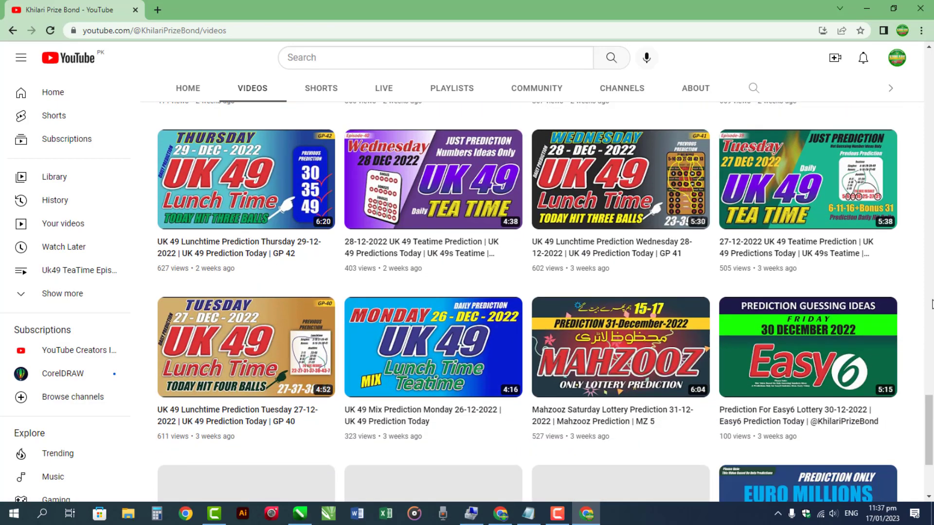
scroll(931, 304, "down", 4)
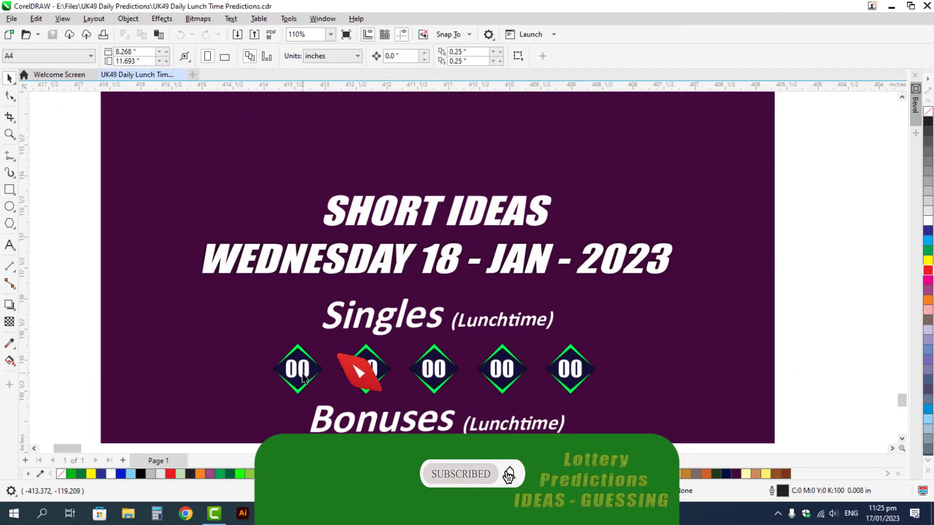
- Replace the first Singles (Lunchtime) number with 9 and centre it in its diamond
double_click(301, 375)
double_click(302, 392)
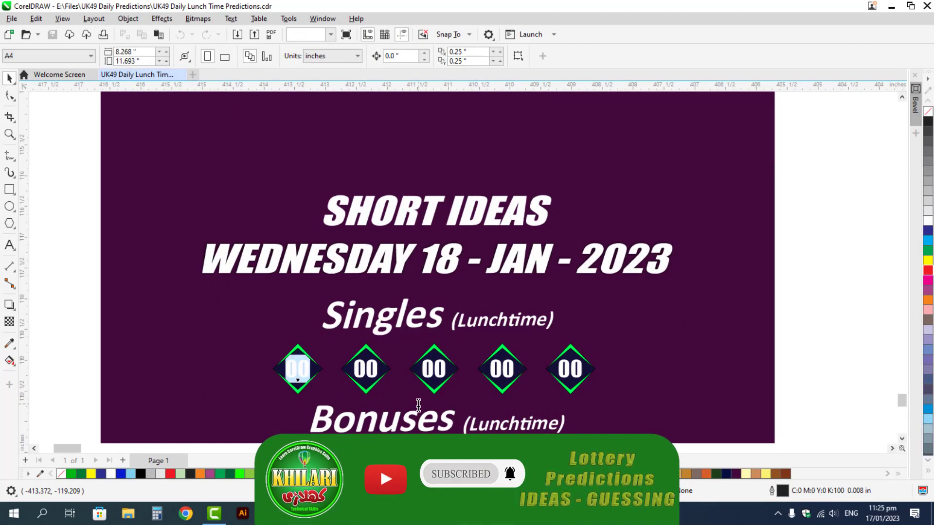
type("9")
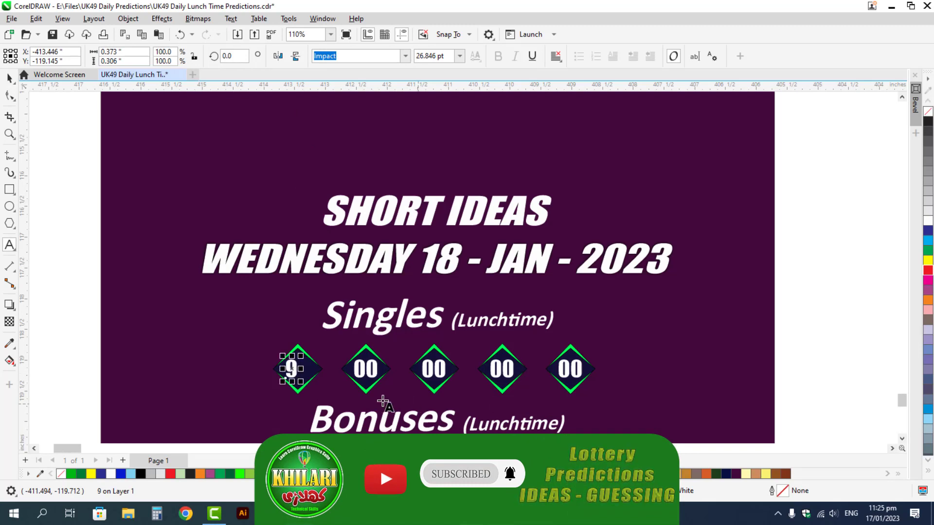
key("ctrl+space")
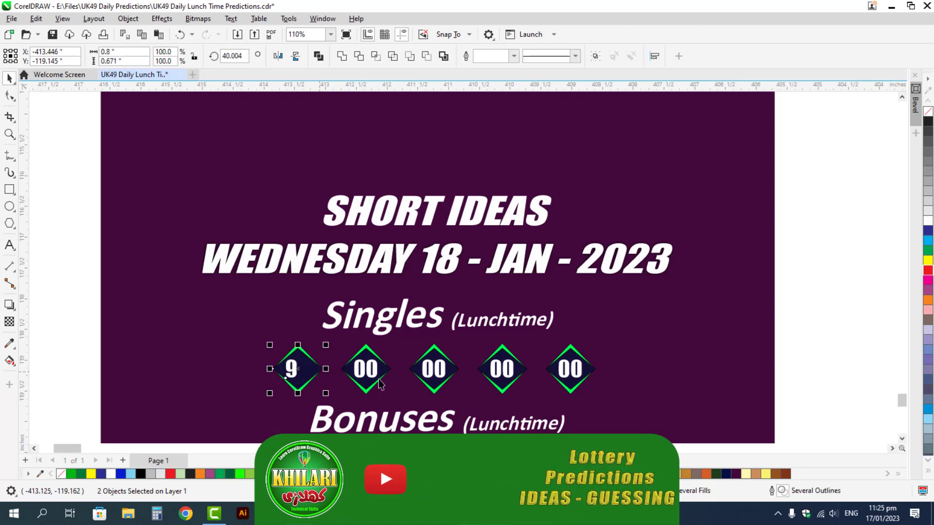
- Replace the second and third Singles (Lunchtime) numbers with 16 and 32
double_click(376, 380)
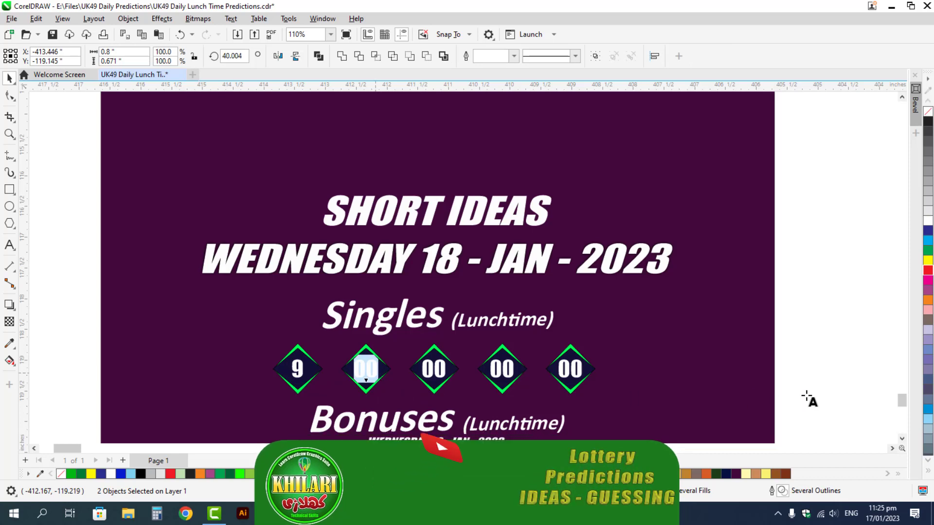
type("16")
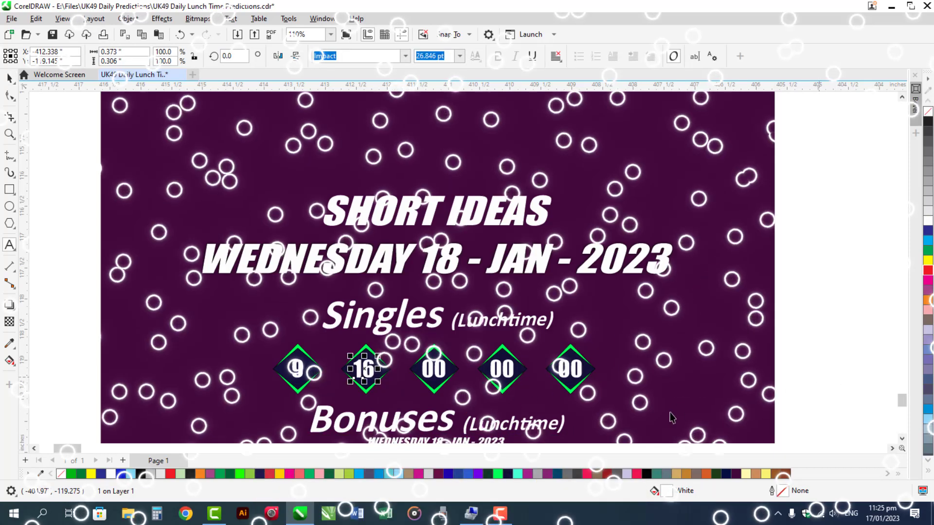
key("ctrl+space")
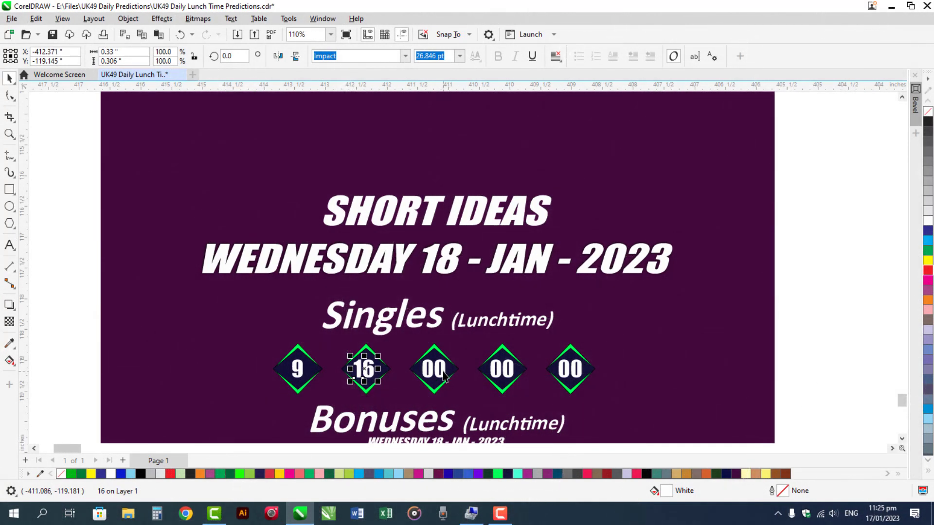
double_click(444, 375)
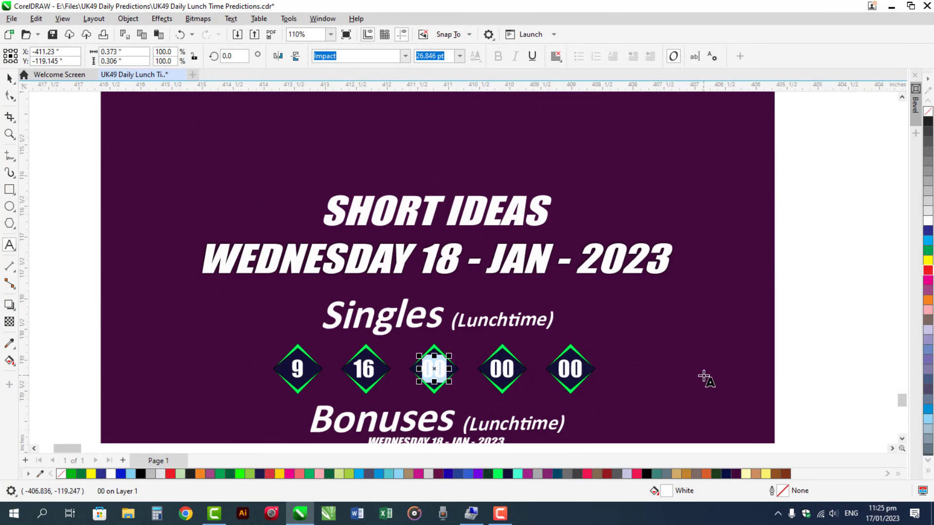
type("32")
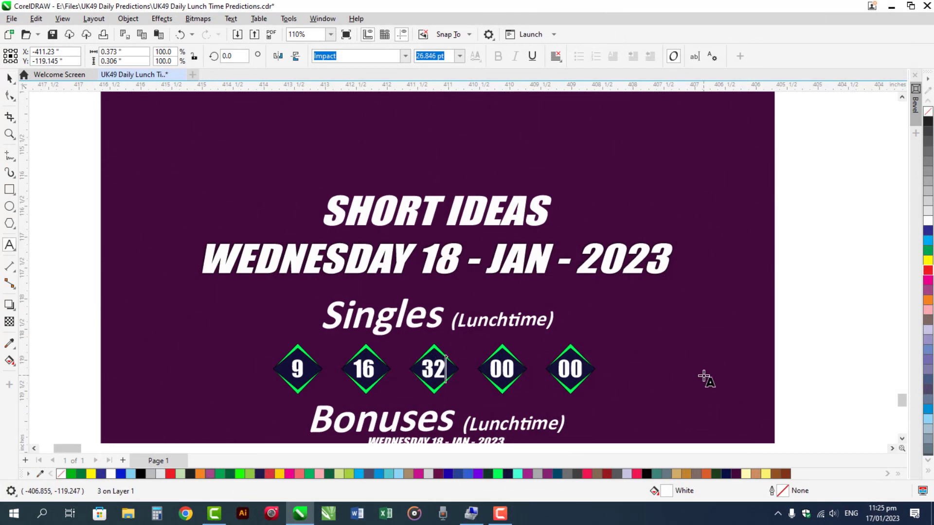
key("ctrl+space")
- Replace the fourth and fifth Singles (Lunchtime) numbers with 45 and 25
double_click(512, 372)
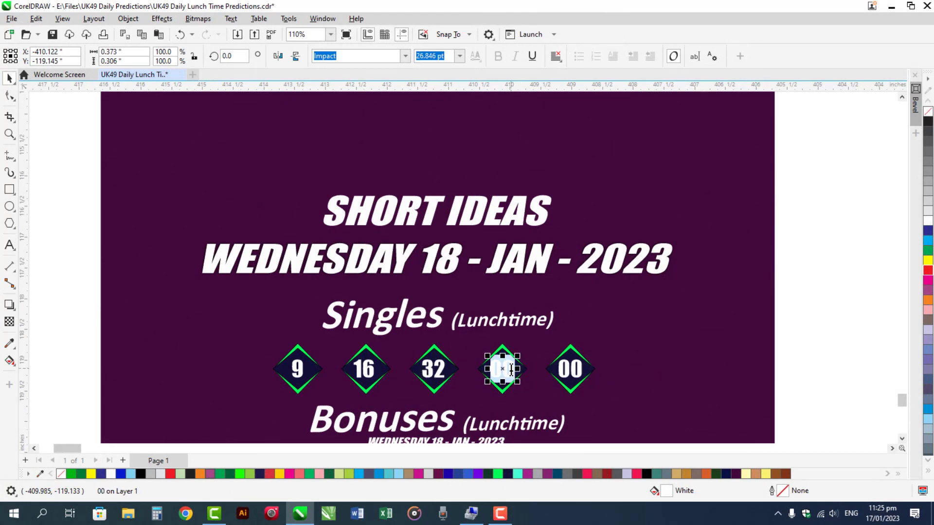
type("45")
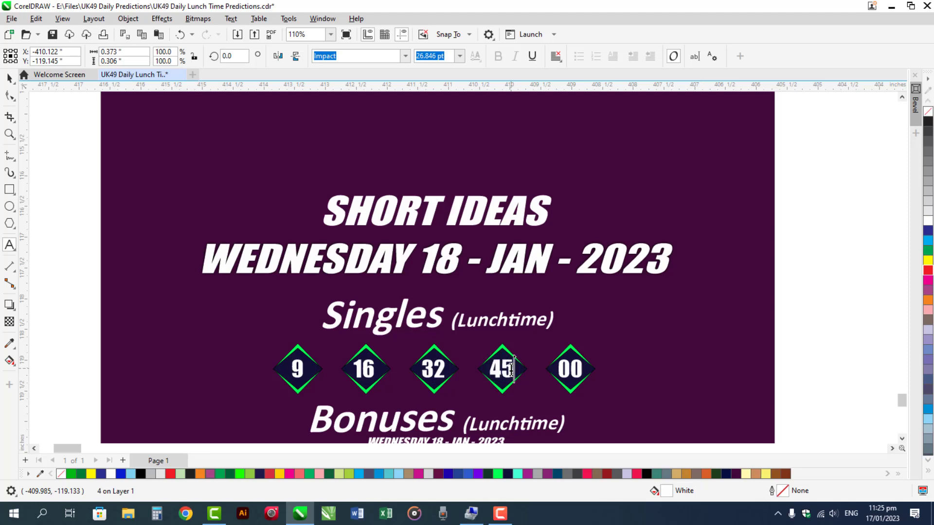
key("ctrl+space")
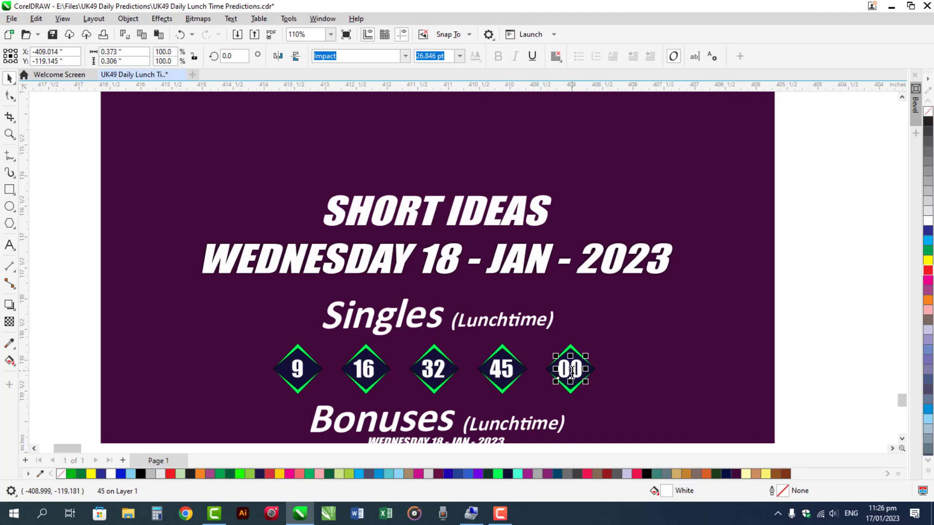
double_click(572, 372)
type("25")
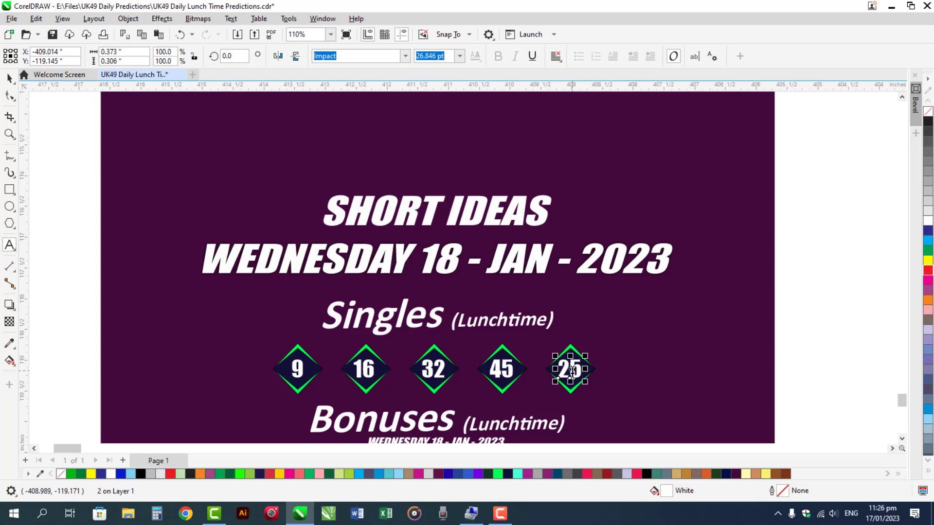
key("ctrl+space")
key("Escape")
- Replace the first Bonuses (Lunchtime) number with 2 and centre it in its diamond
left_click(902, 439)
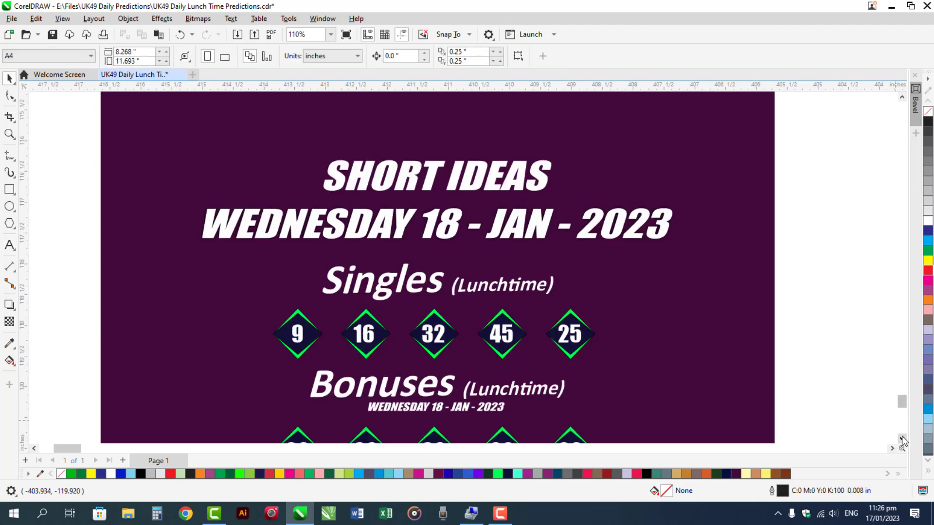
left_click(902, 438)
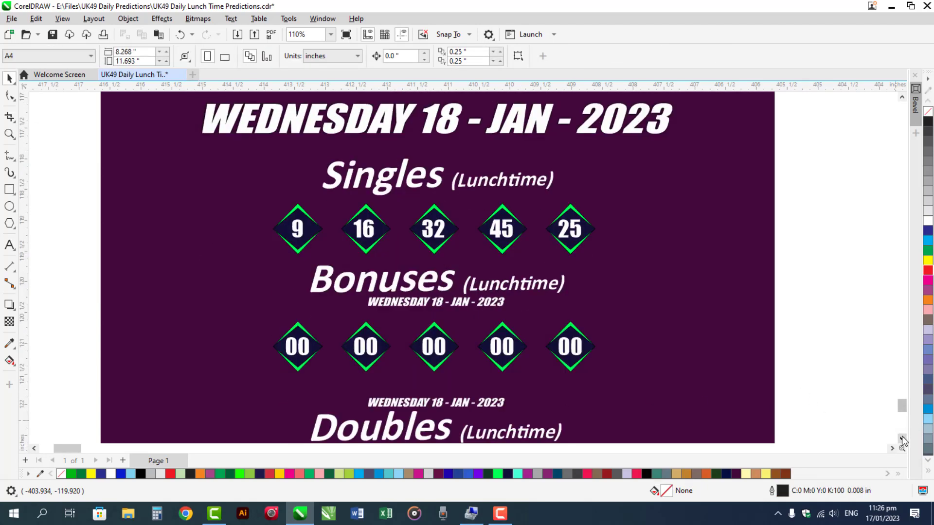
left_click(902, 439)
key("z")
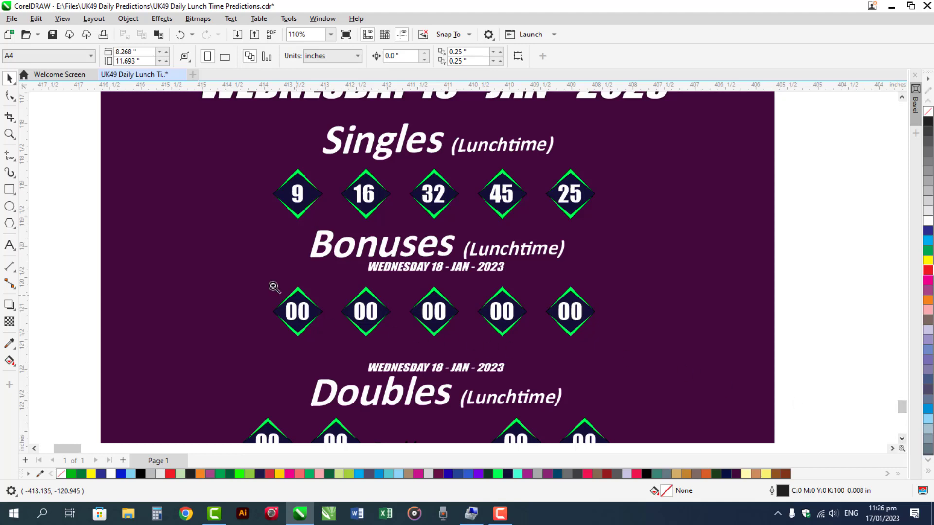
left_click_drag(223, 214, 637, 392)
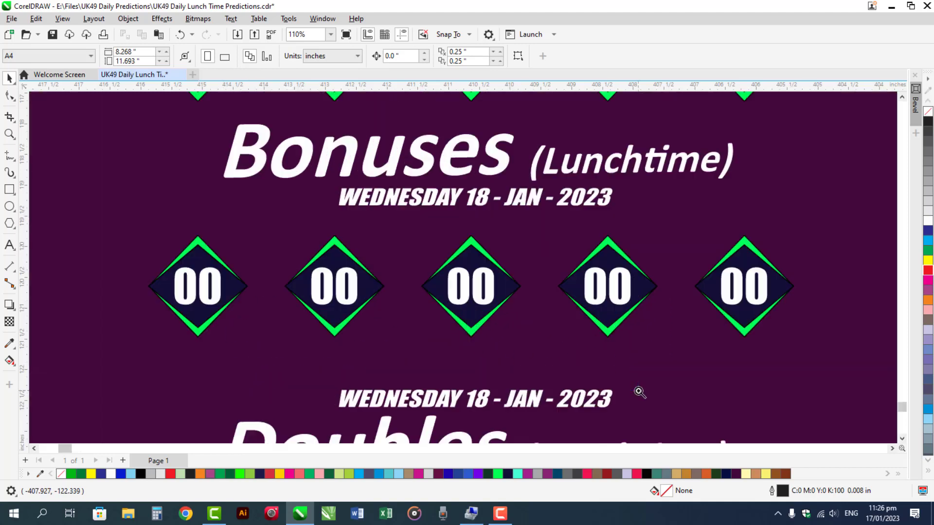
left_click(203, 294)
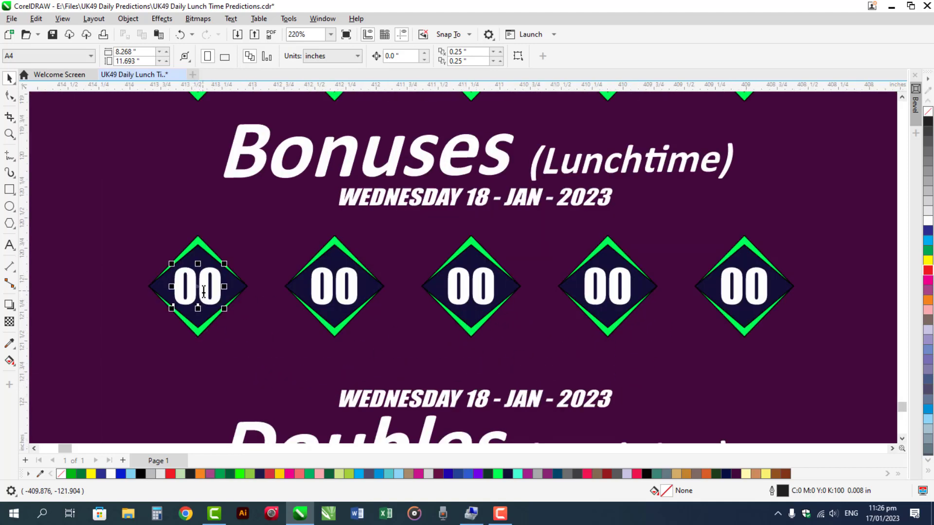
double_click(203, 293)
type("2")
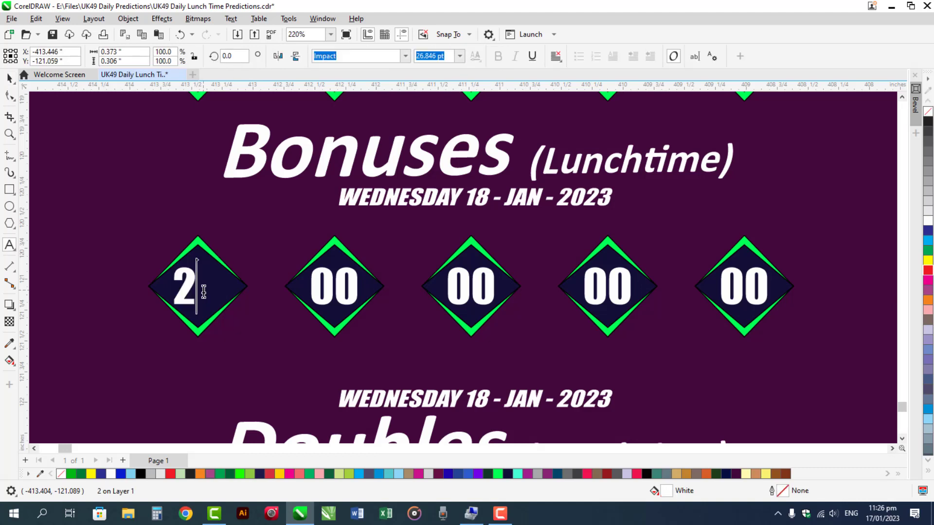
key("ctrl+space")
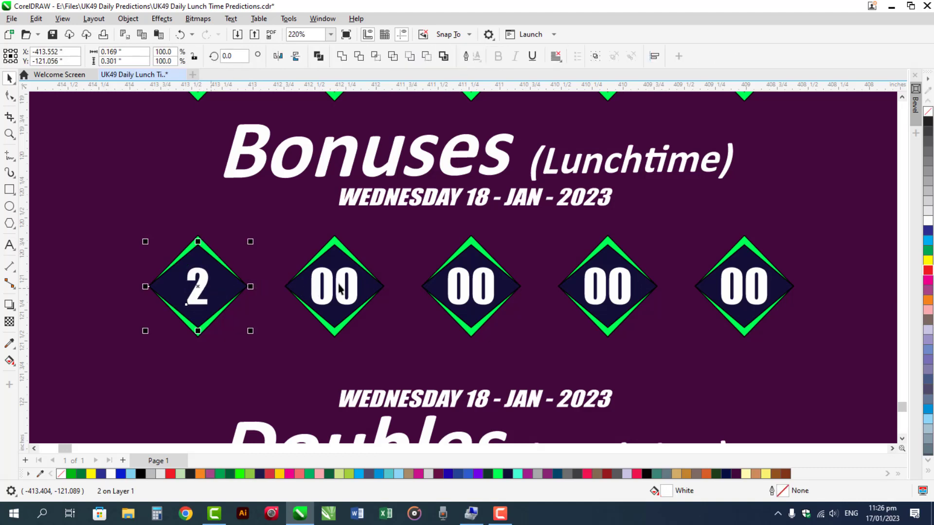
- Replace the second Bonuses (Lunchtime) number with 17 and centre it horizontally in its diamond
left_click(340, 286)
double_click(341, 284)
type("17")
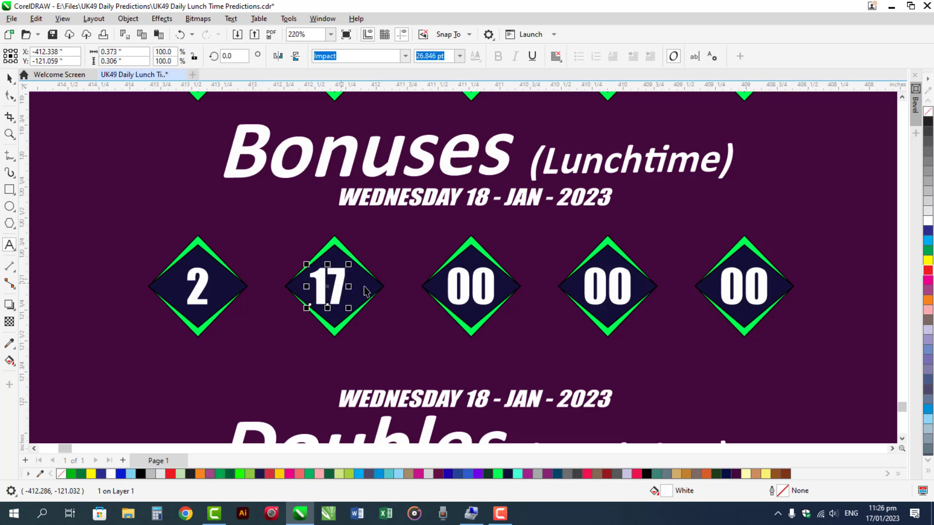
key("ctrl+space")
left_click(366, 291, "shift")
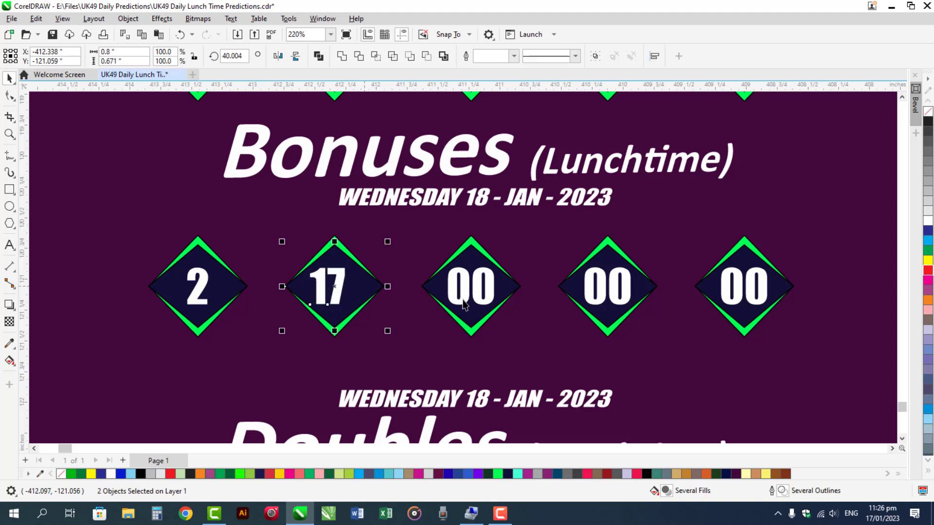
key("c")
- Replace the third and fourth Bonuses (Lunchtime) numbers with 35 and 49
left_click(477, 294)
double_click(477, 291)
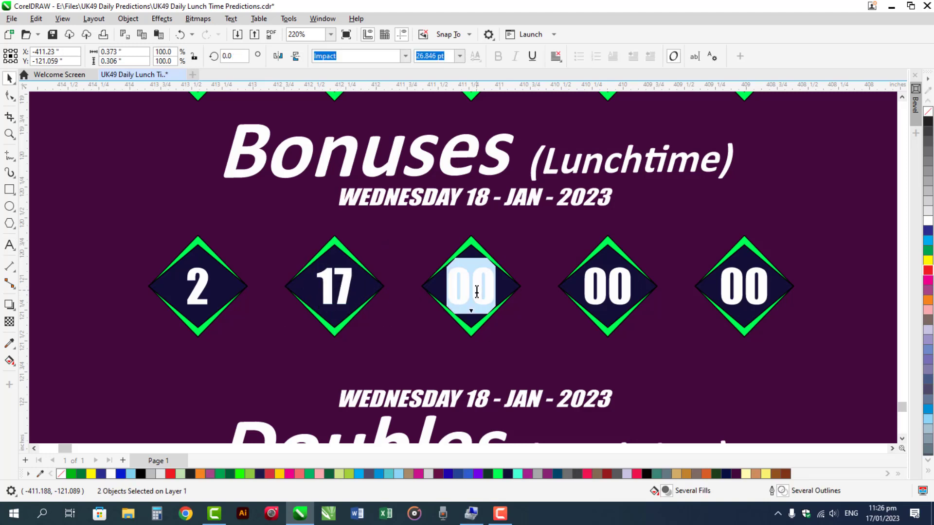
type("35")
key("ctrl+space")
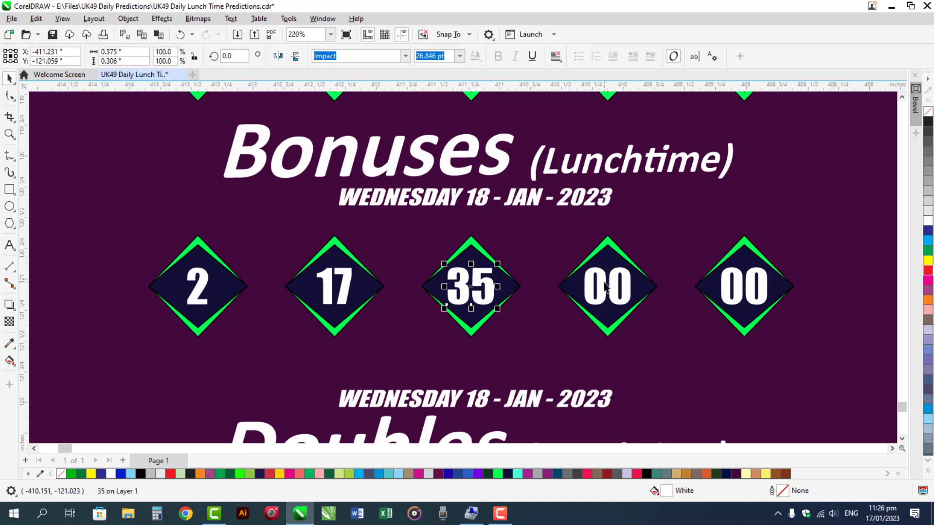
left_click(605, 287)
double_click(605, 285)
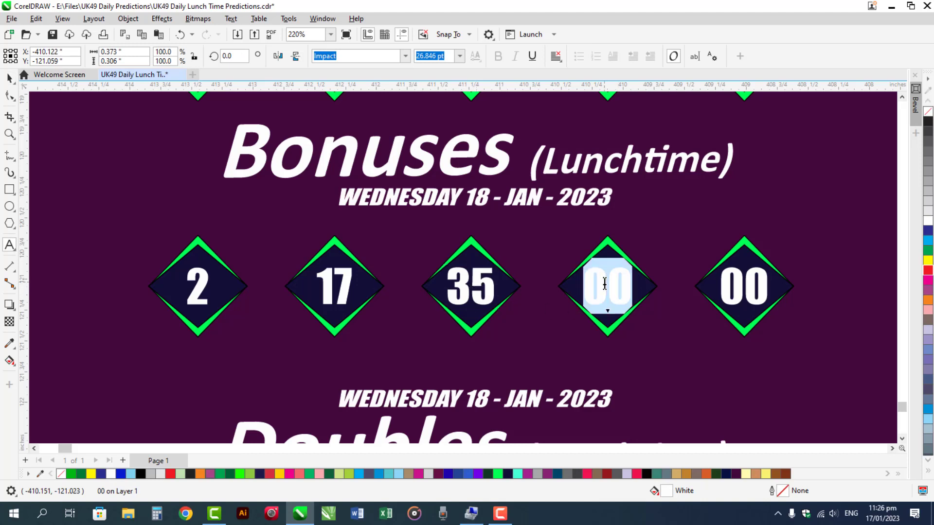
type("4")
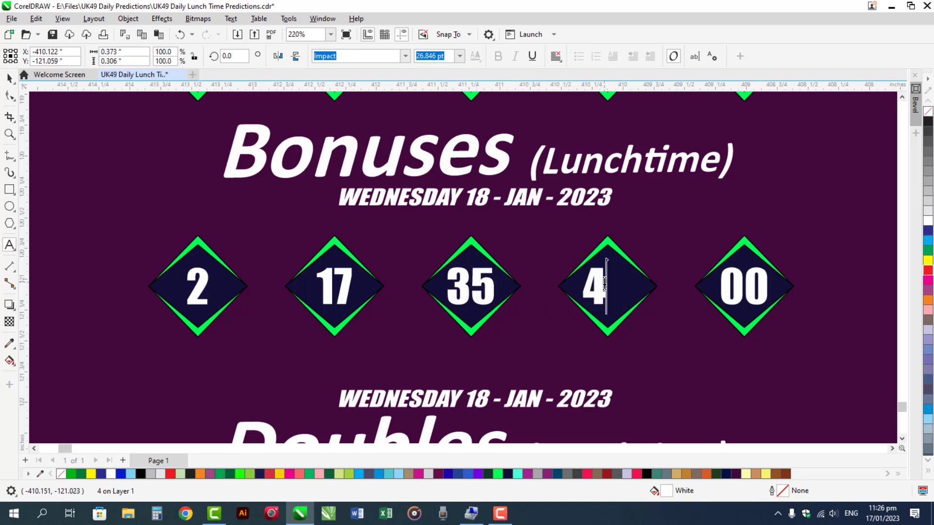
type("9")
key("ctrl+space")
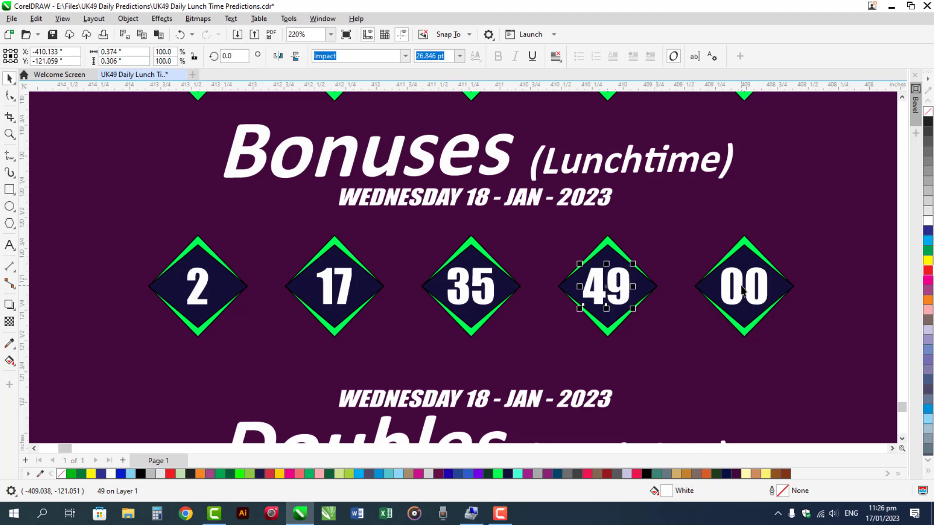
- Replace the fifth Bonuses (Lunchtime) number with 23
left_click(741, 288)
double_click(741, 287)
type("2")
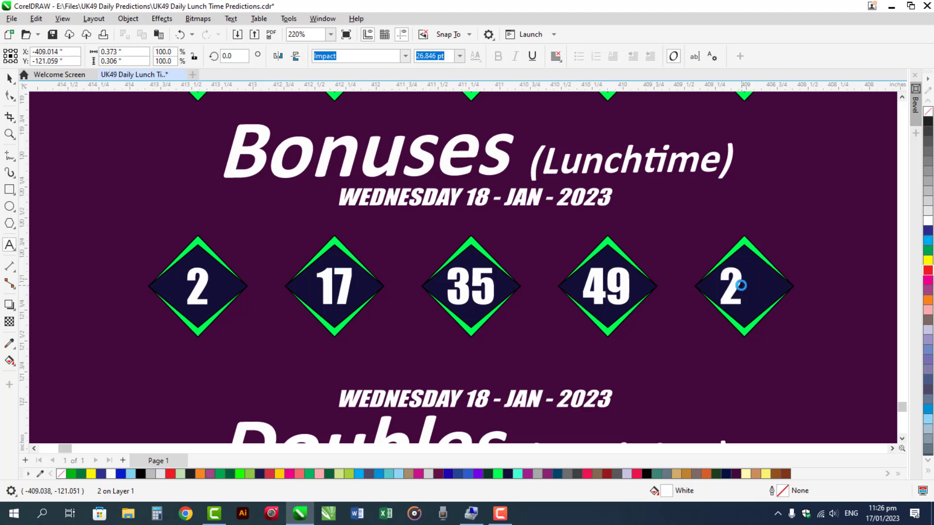
type("3")
key("Escape")
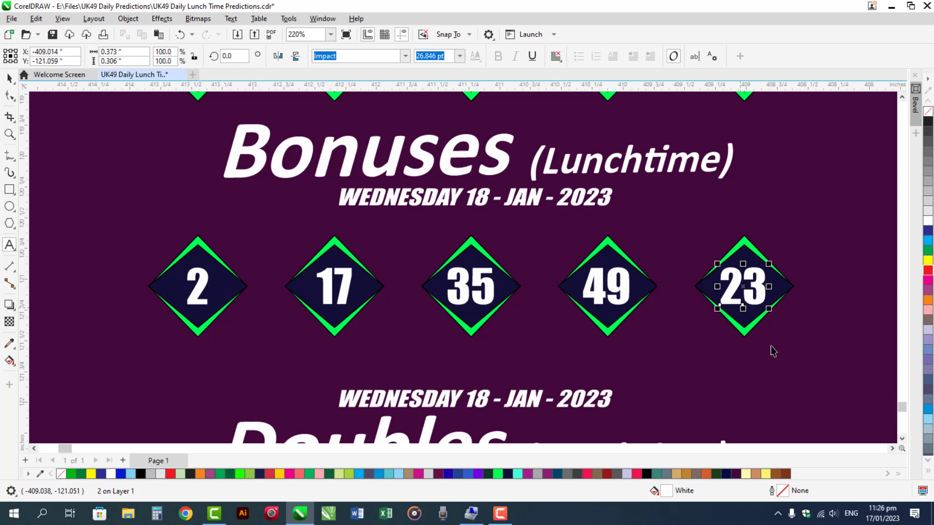
key("space")
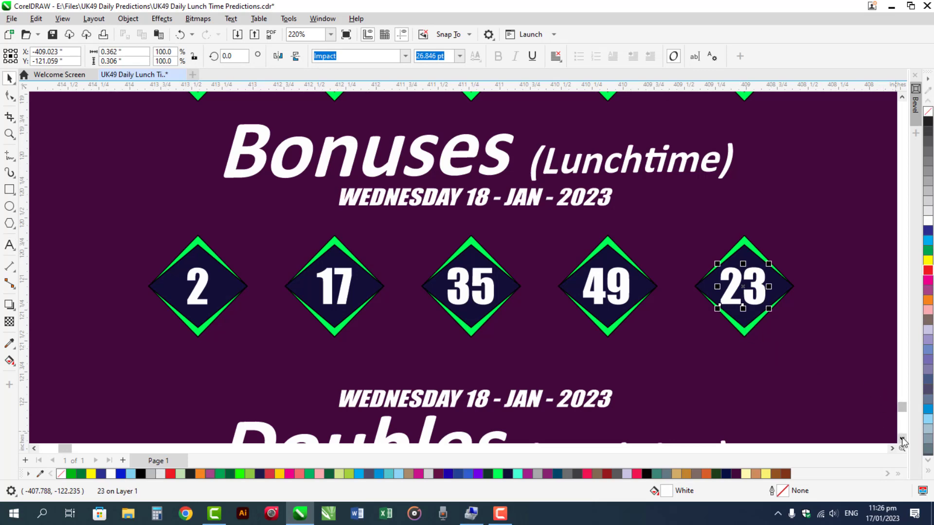
- Copy the date line from above the Doubles heading to above the first small Doubles label and shrink it to about 1.54 inches wide
scroll(902, 437, "down", 10)
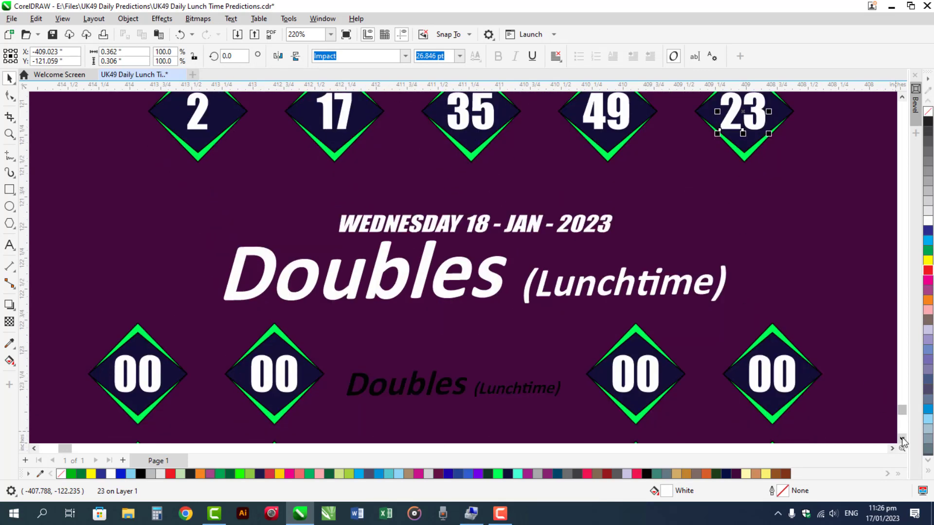
scroll(902, 436, "down", 3)
scroll(901, 437, "down", 3)
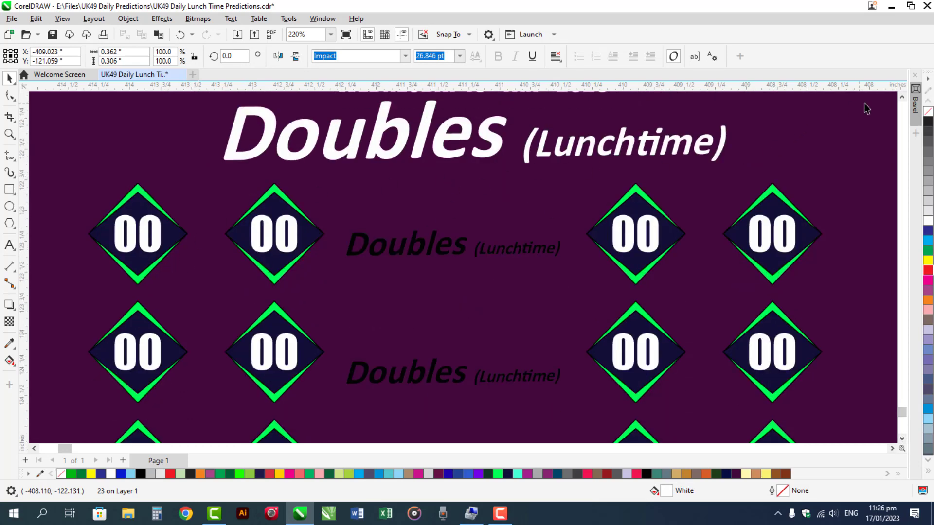
scroll(902, 100, "up", 3)
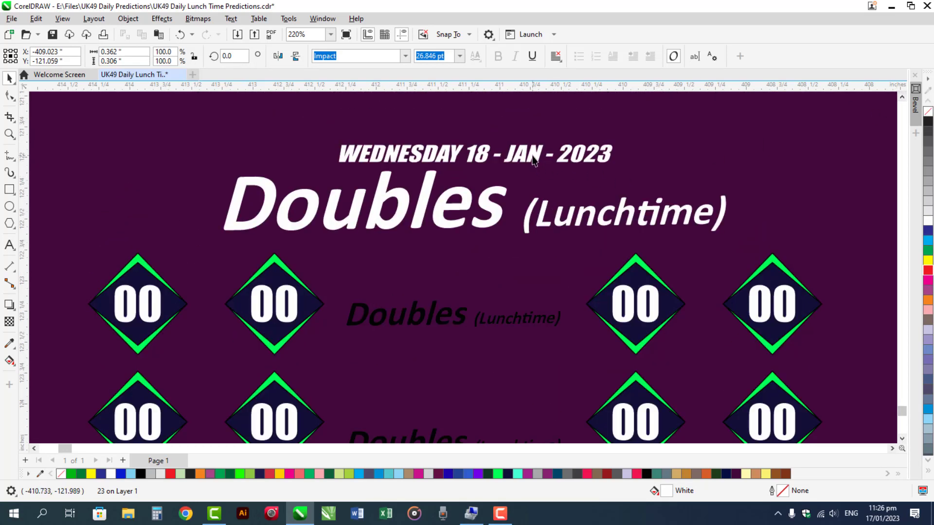
left_click_drag(533, 161, 535, 288)
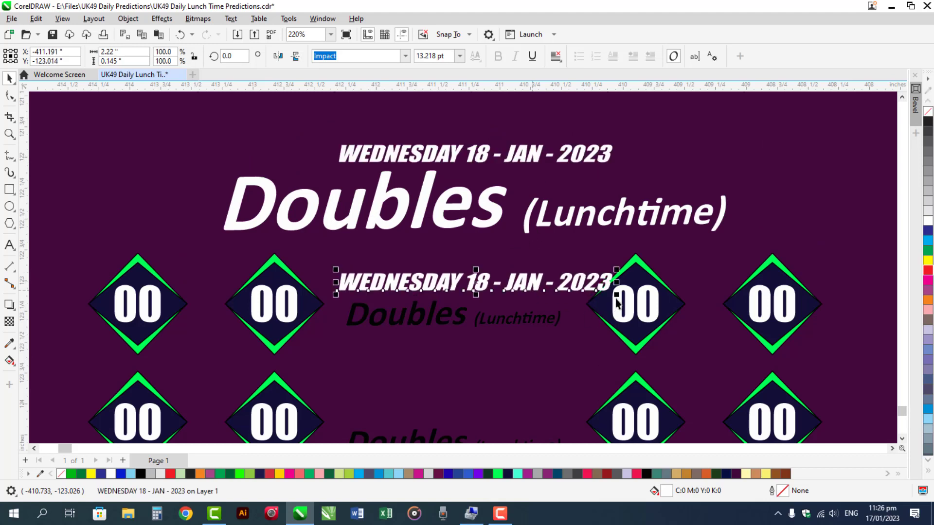
left_click_drag(615, 299, 534, 293)
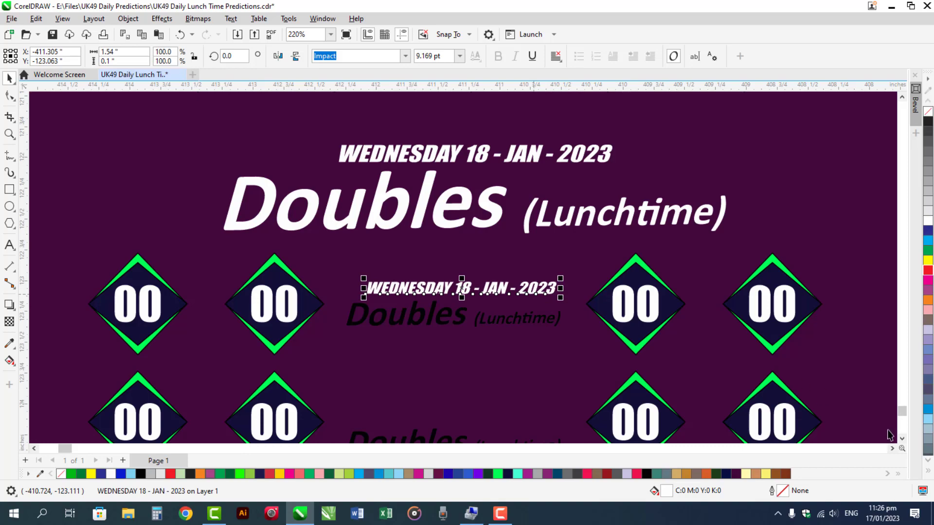
- Duplicate the small date line above the second Doubles label and repeat the copy above the third
left_click(901, 438)
left_click(901, 438)
left_click(901, 438)
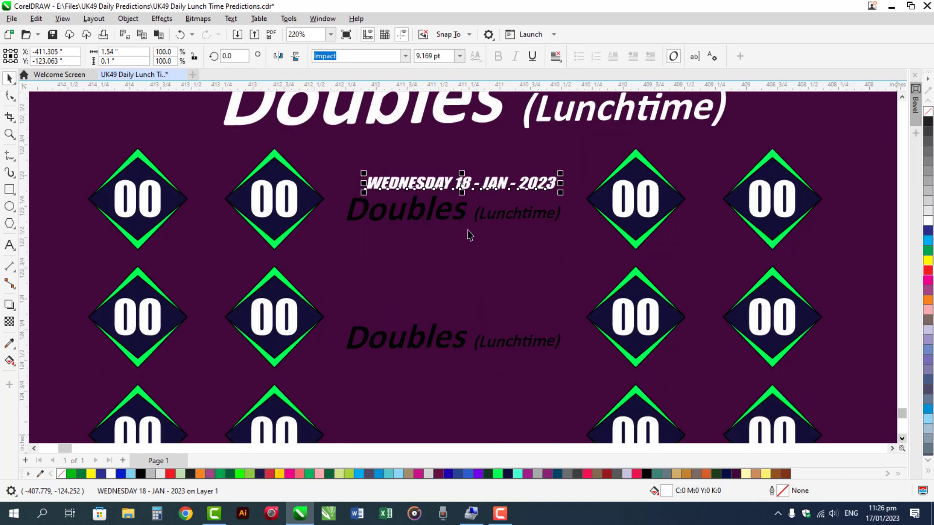
left_click_drag(471, 183, 463, 313)
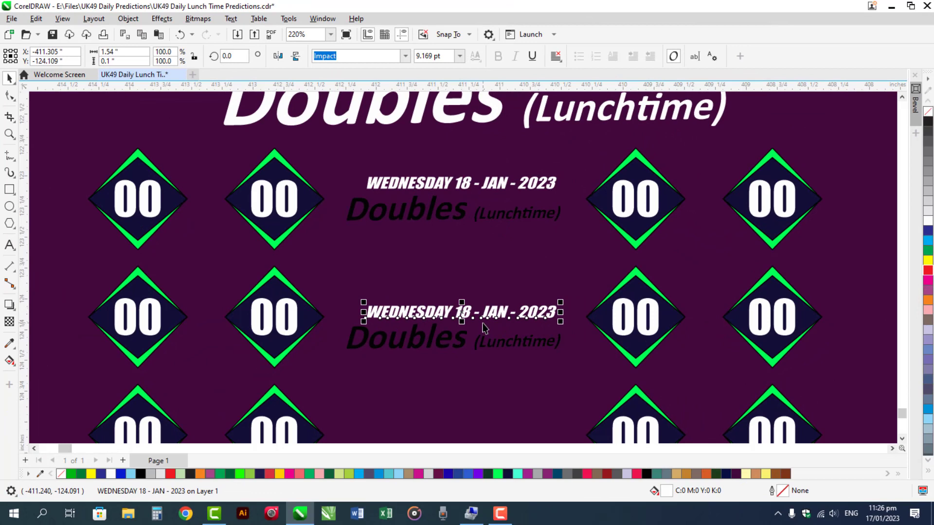
key("ctrl+r")
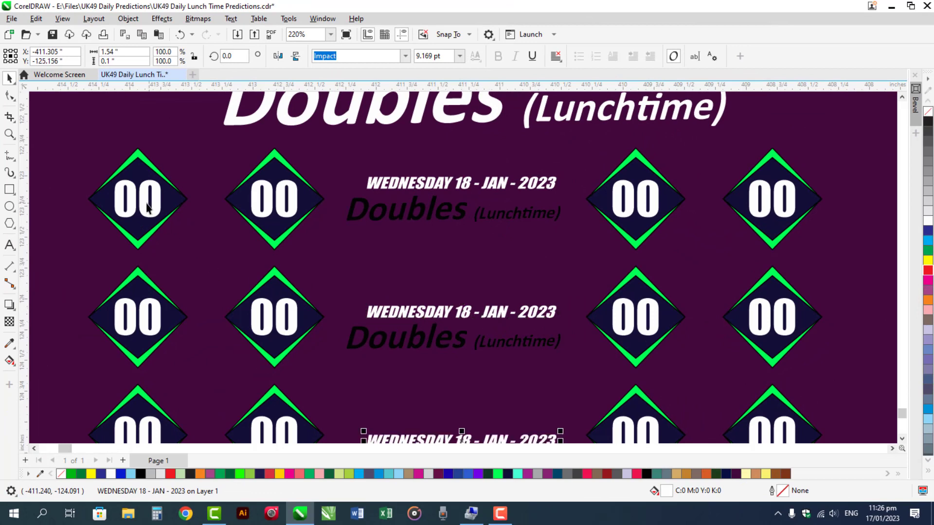
- Replace the first and second numbers in the first Doubles (Lunchtime) row with 11 and 34
left_click(147, 208)
double_click(145, 205)
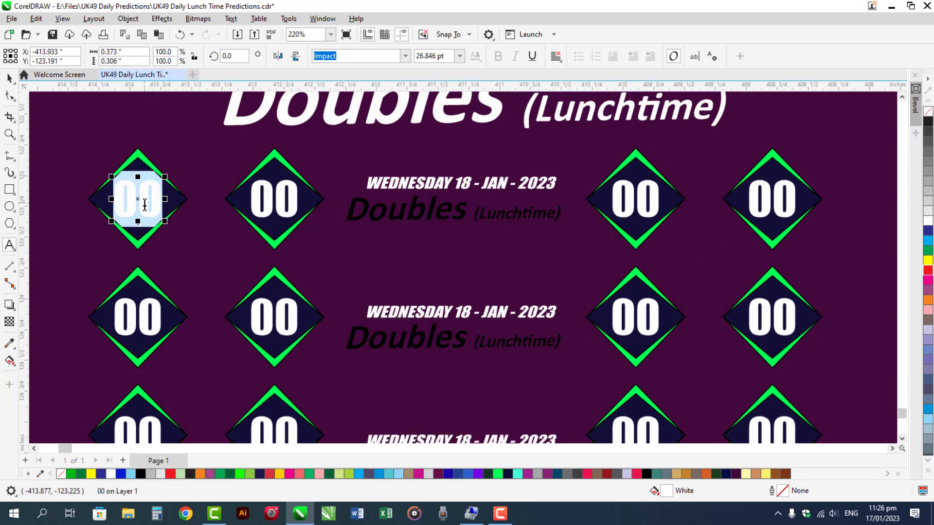
type("11")
key("Escape")
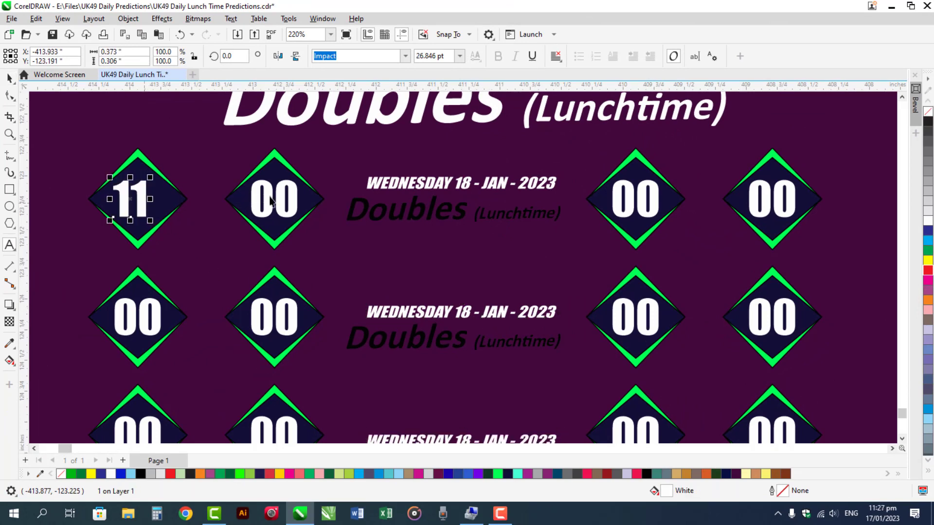
left_click(271, 200)
double_click(270, 198)
type("34")
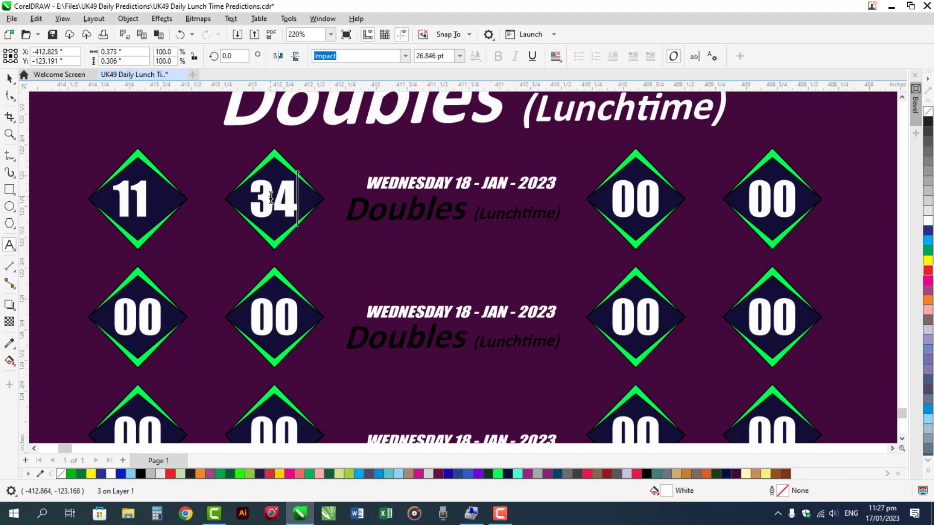
key("Escape")
key("space")
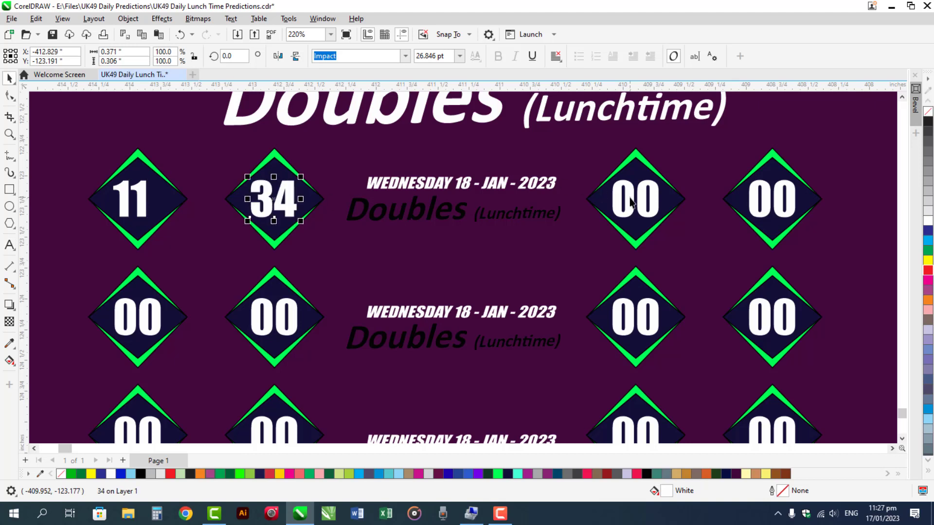
- Replace the third number in the first Doubles row with 6 and centre it in its diamond
left_click(630, 200)
double_click(630, 199)
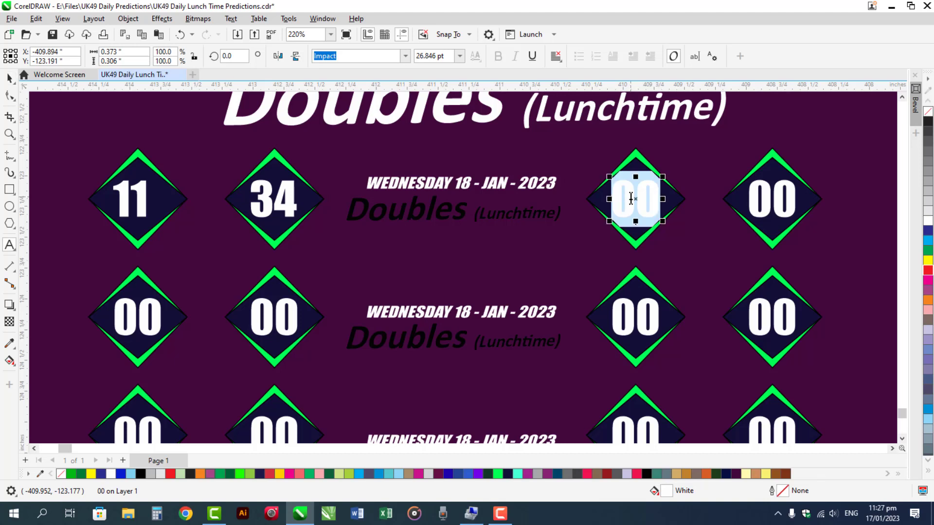
type("6")
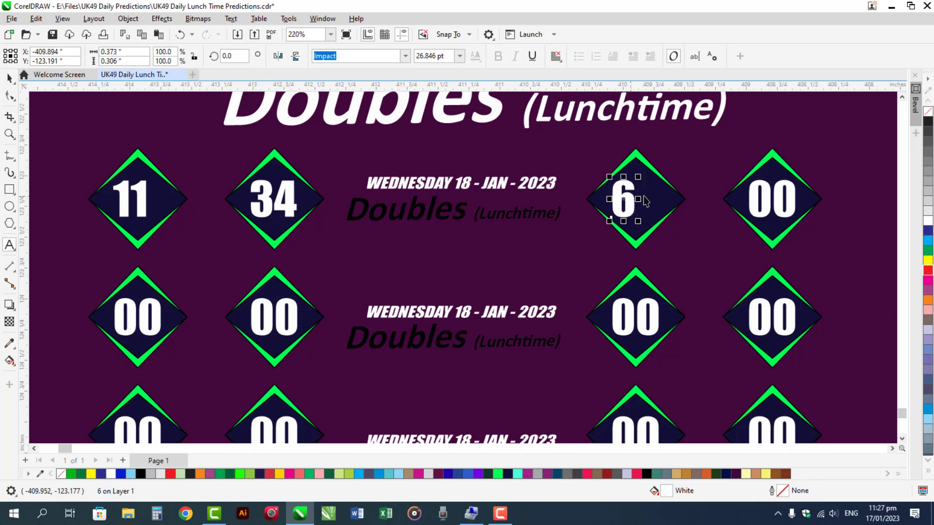
key("ctrl+space")
- Replace the fourth number in the first Doubles row with 18
left_click(795, 203)
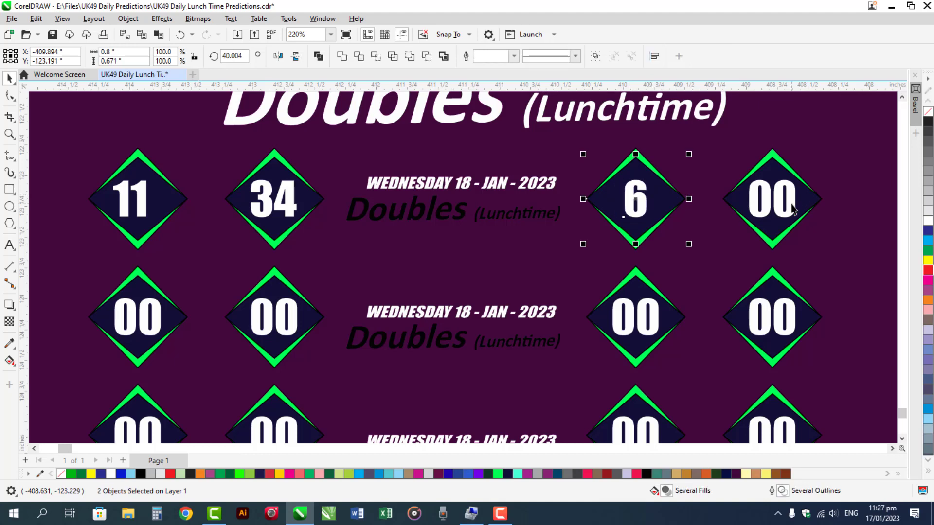
double_click(792, 204)
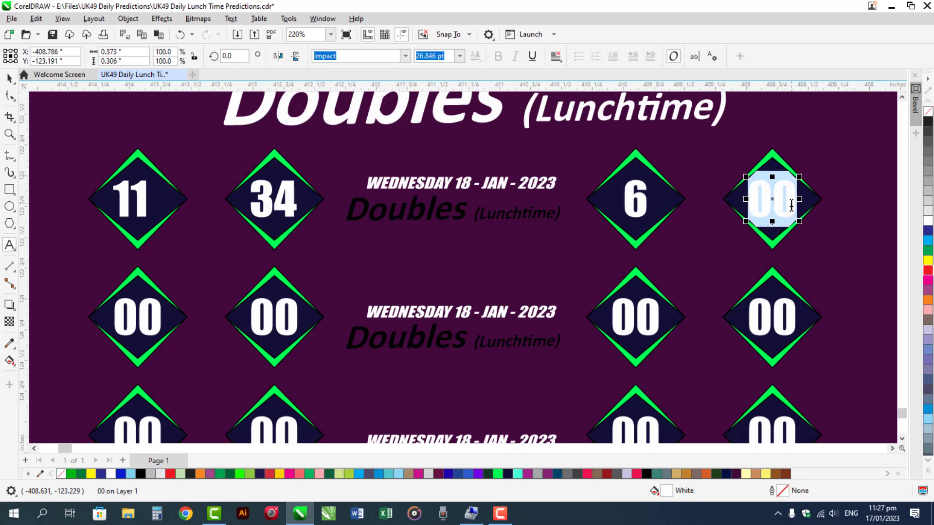
type("18")
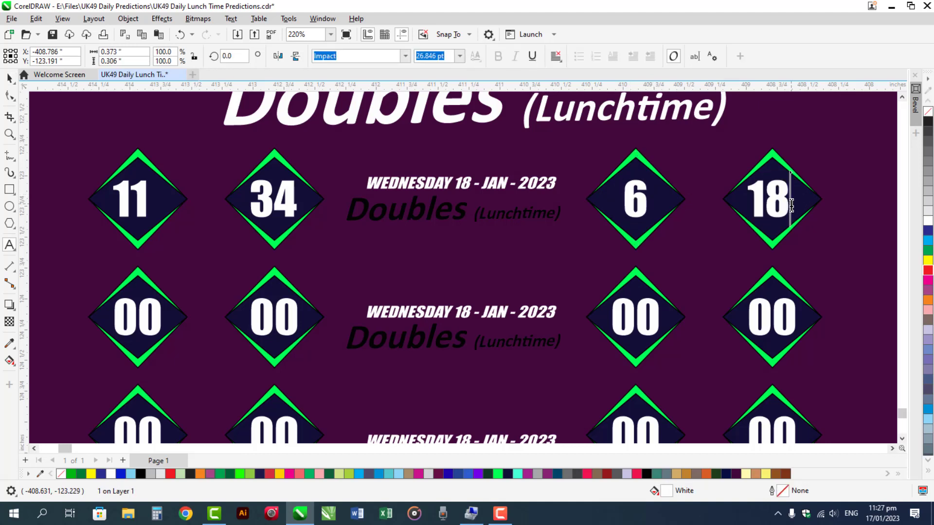
key("ctrl+space")
- Replace the first number in the second Doubles row with 7 and centre it in its diamond
left_click(163, 318)
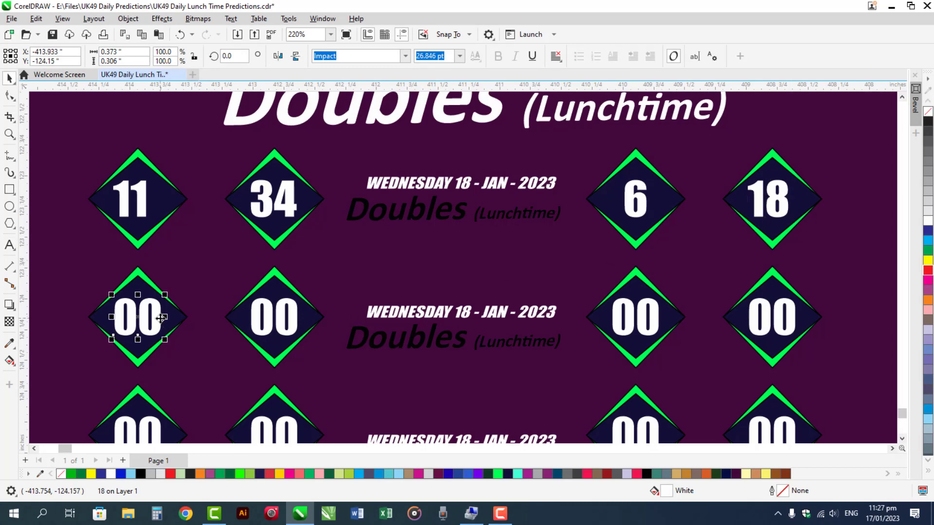
double_click(161, 318)
type("7")
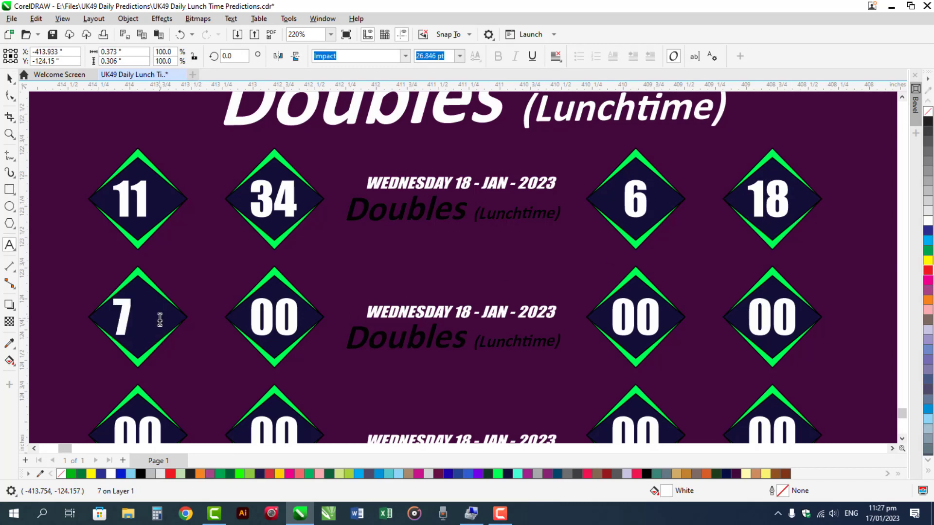
key("ctrl+space")
left_click(160, 321, "shift")
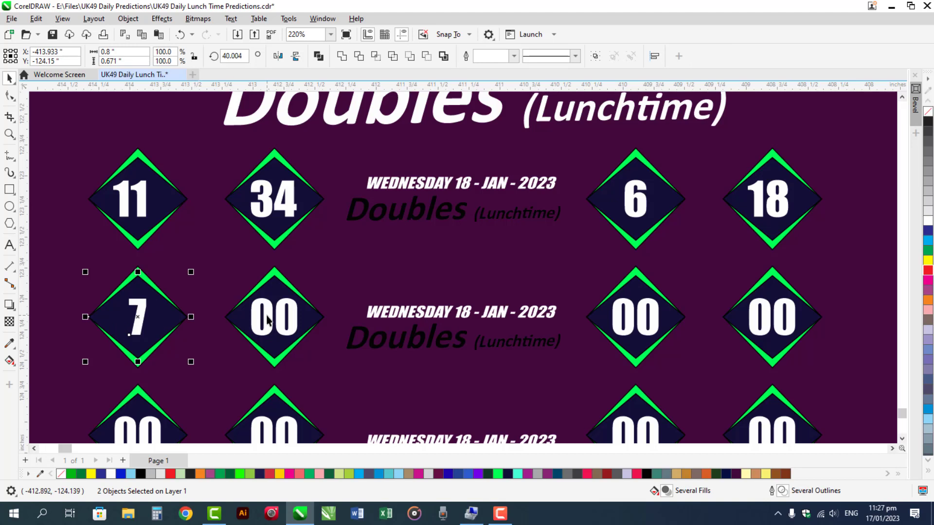
- Replace the second and third numbers in the second Doubles row with 37 and 34
left_click(267, 320)
double_click(267, 317)
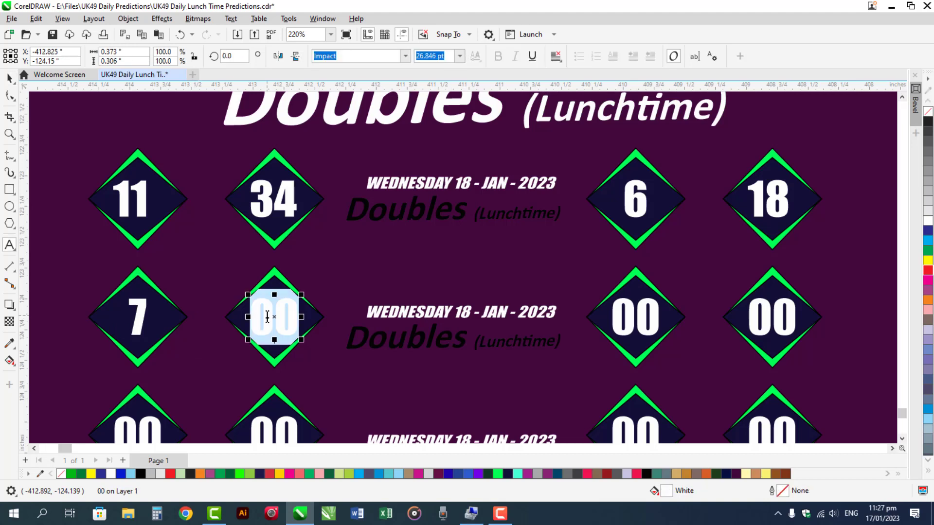
type("37")
key("ctrl+space")
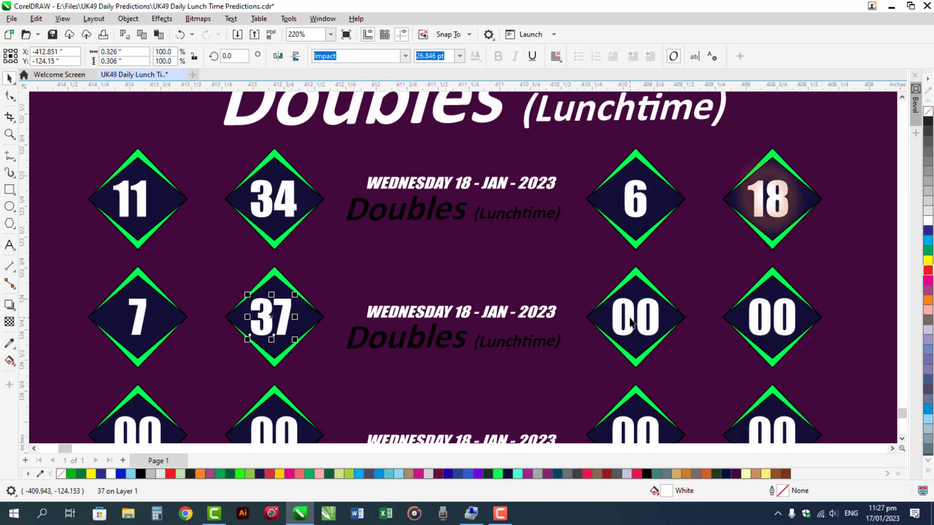
left_click(631, 318)
double_click(630, 319)
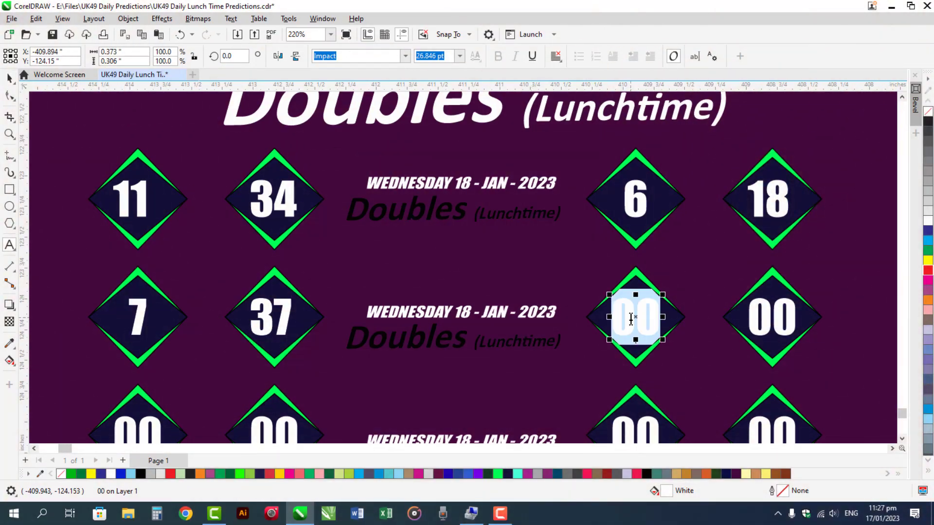
type("34")
key("ctrl+space")
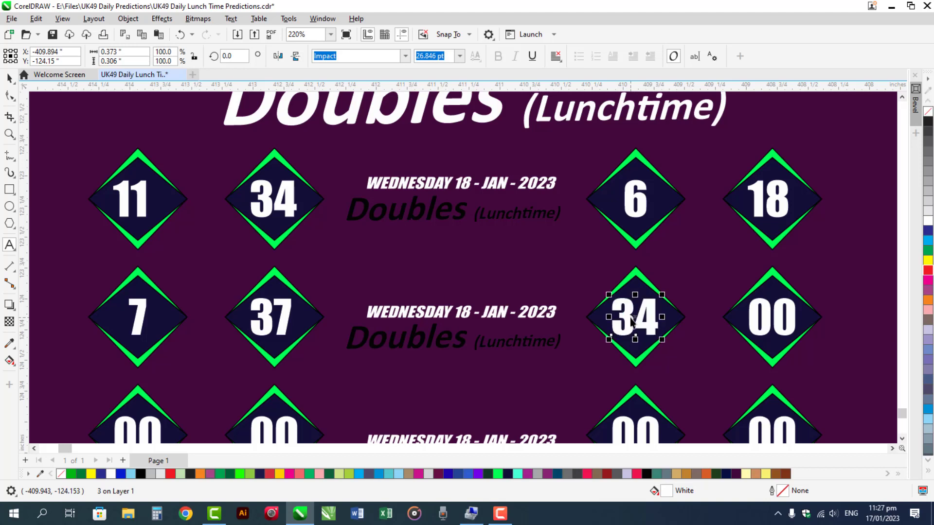
- Replace the fourth number in the second Doubles row with 35
left_click(771, 320)
double_click(769, 318)
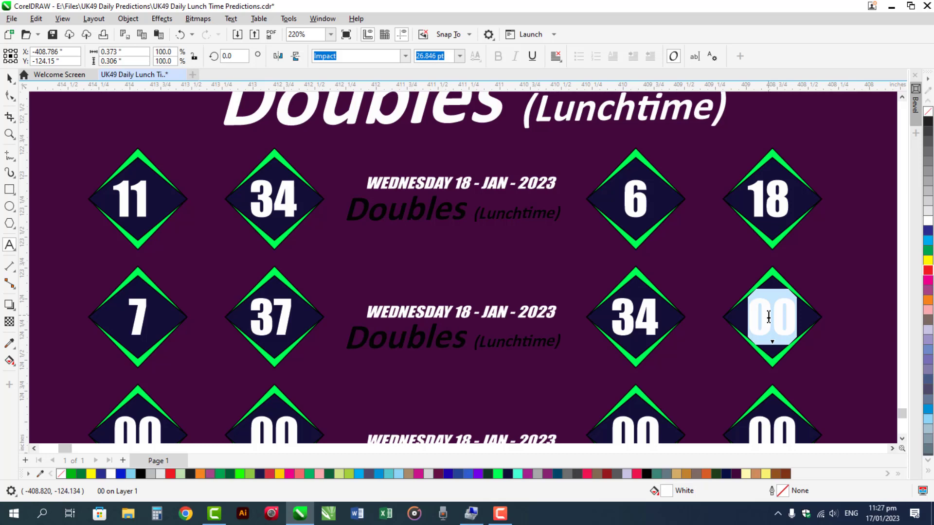
type("35")
key("ctrl+space")
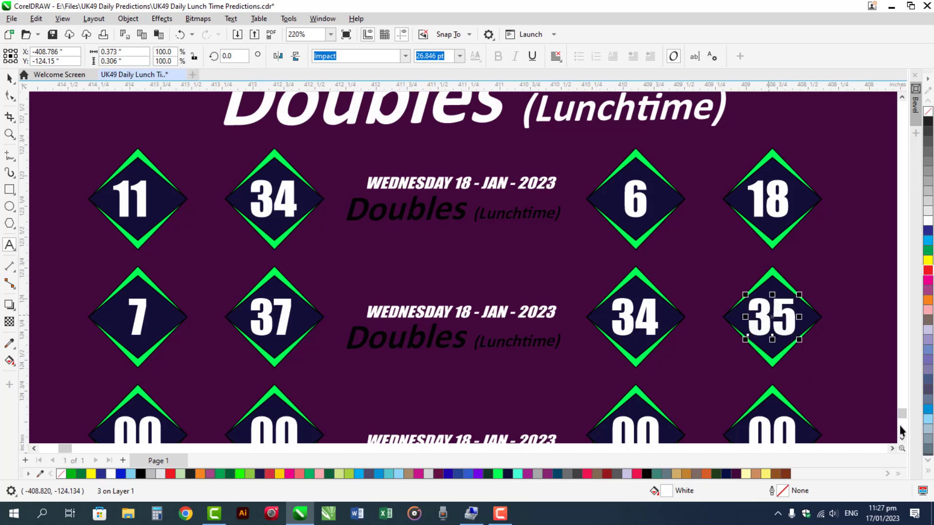
scroll(902, 440, "down", 6)
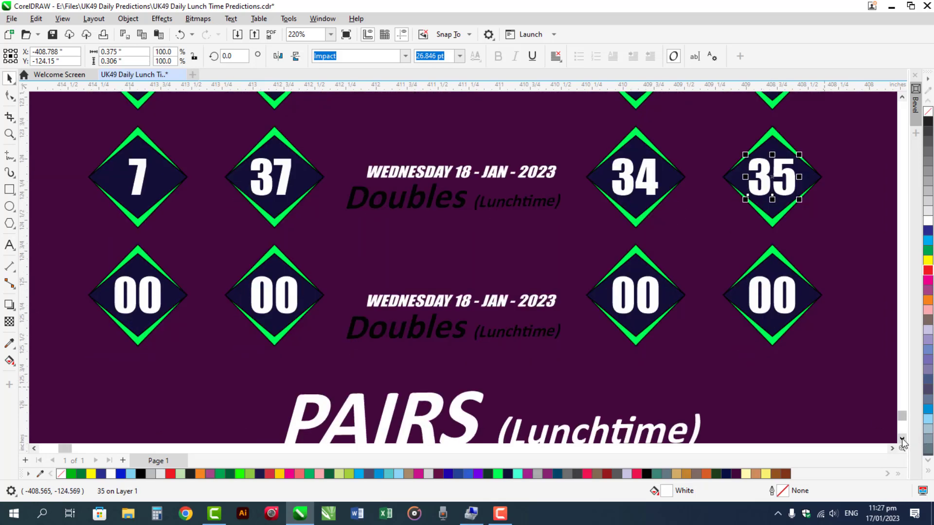
- Replace the first and second numbers in the third Doubles row with 43 and 27
double_click(149, 198)
key("ctrl+a")
type("43")
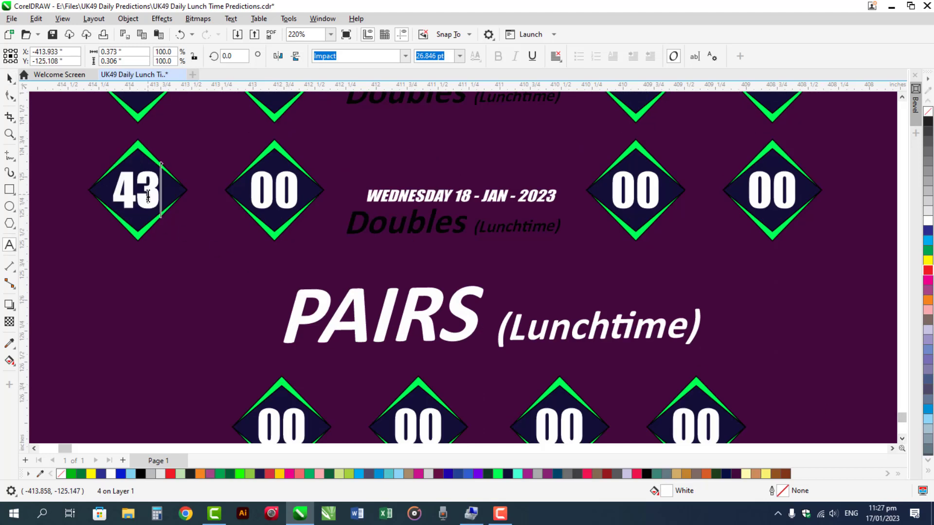
key("ctrl+space")
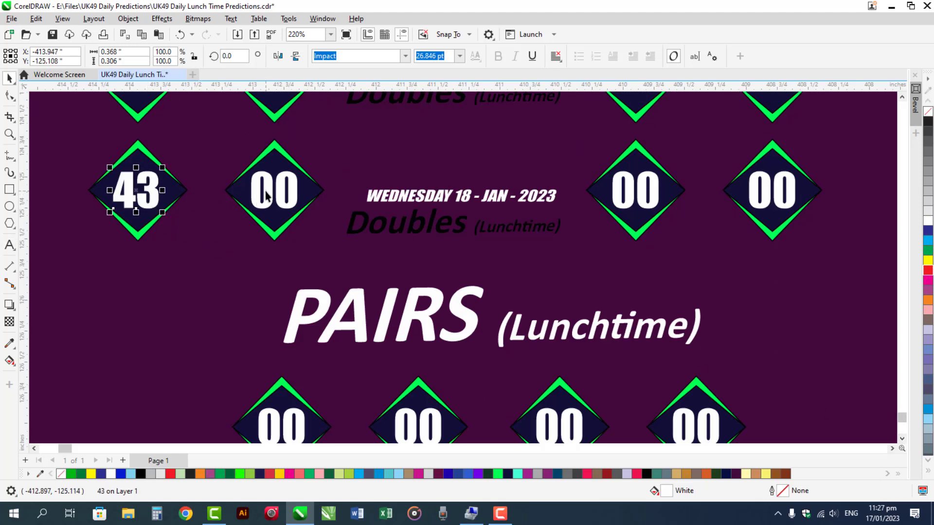
double_click(266, 195)
key("ctrl+a")
type("24")
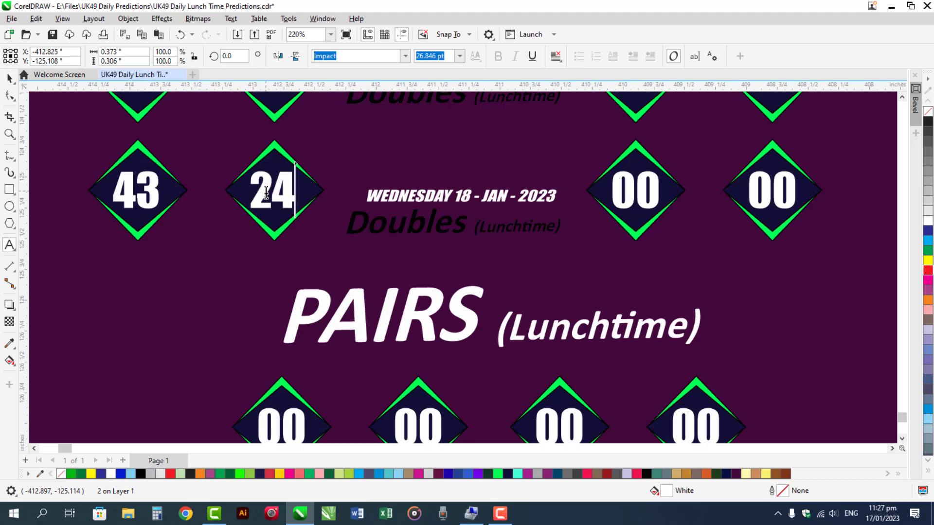
key("BackSpace")
type("7")
key("ctrl+space")
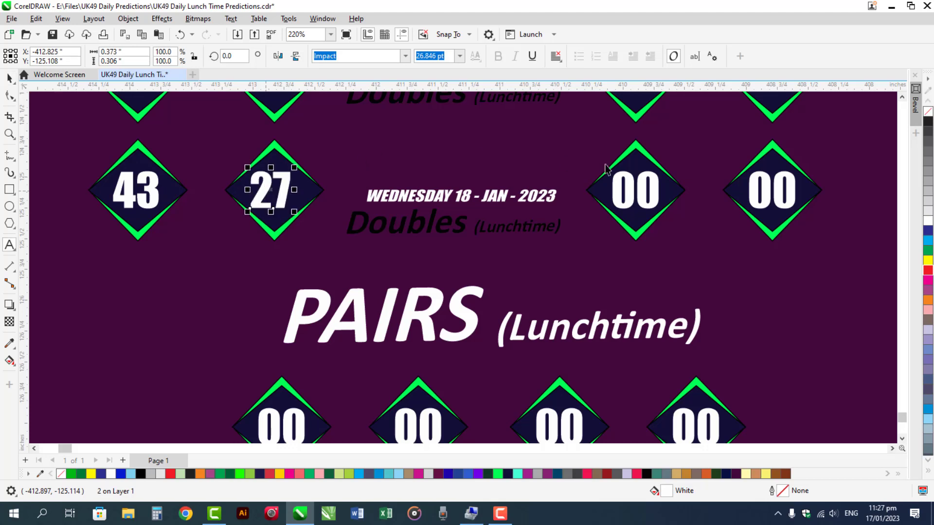
- Replace the third and fourth numbers in the third Doubles row with 41 and 28
double_click(641, 189)
key("ctrl+a")
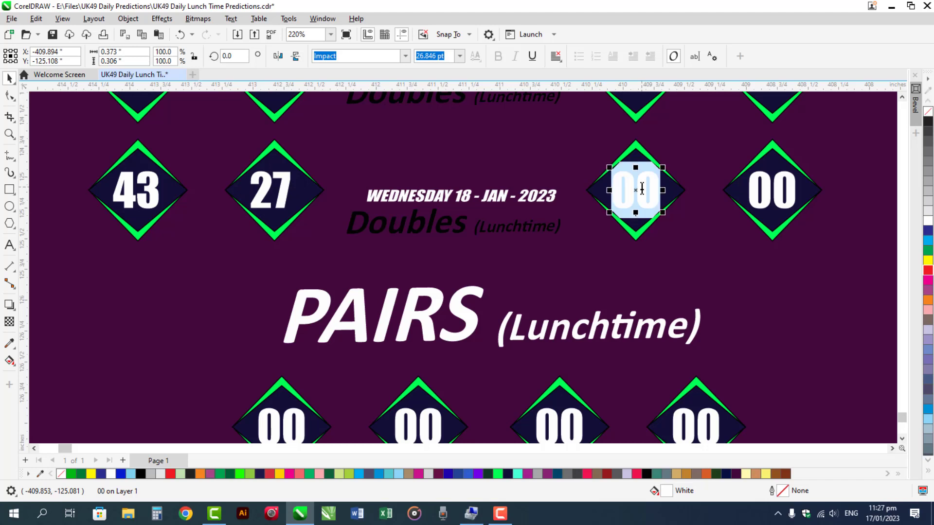
type("41")
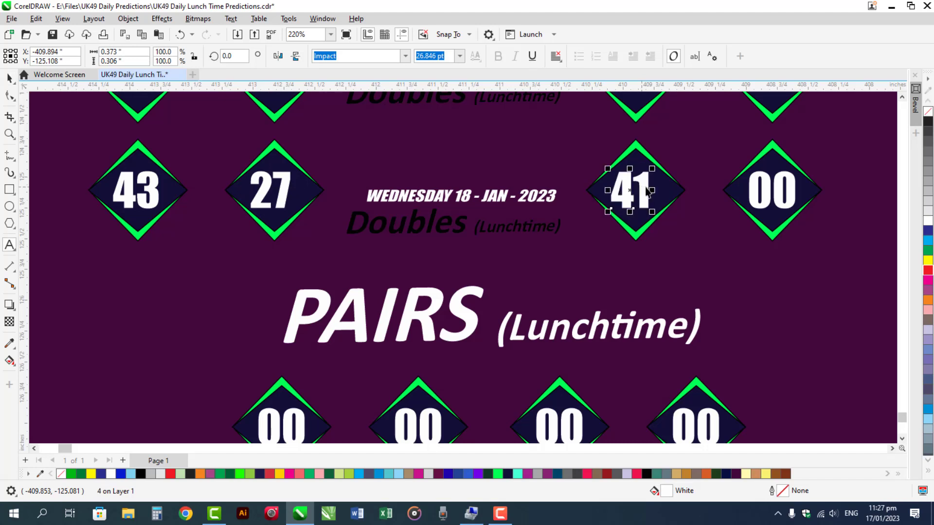
double_click(767, 197)
key("ctrl+a")
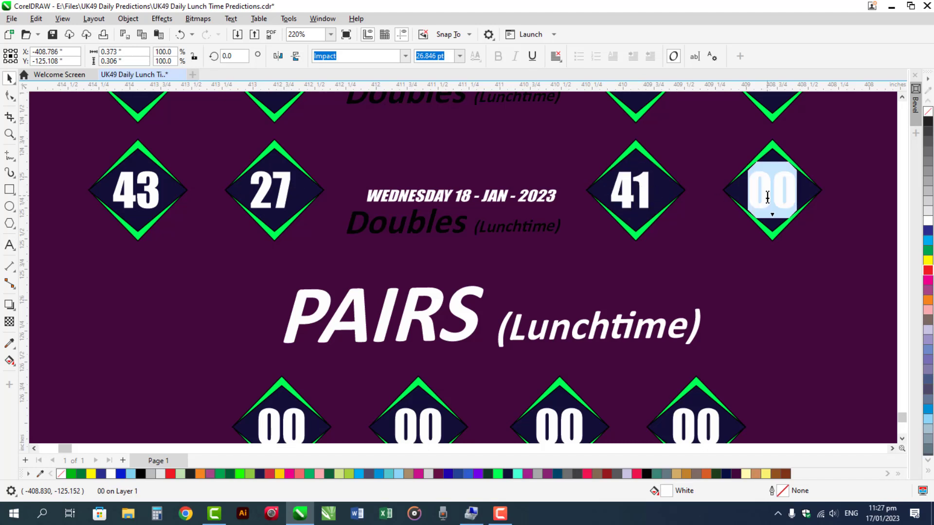
type("28")
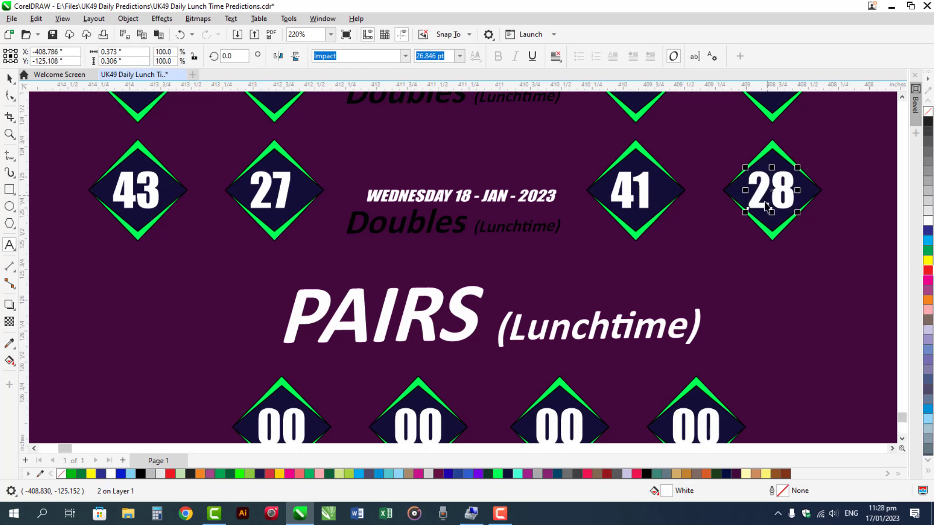
key("ctrl+space")
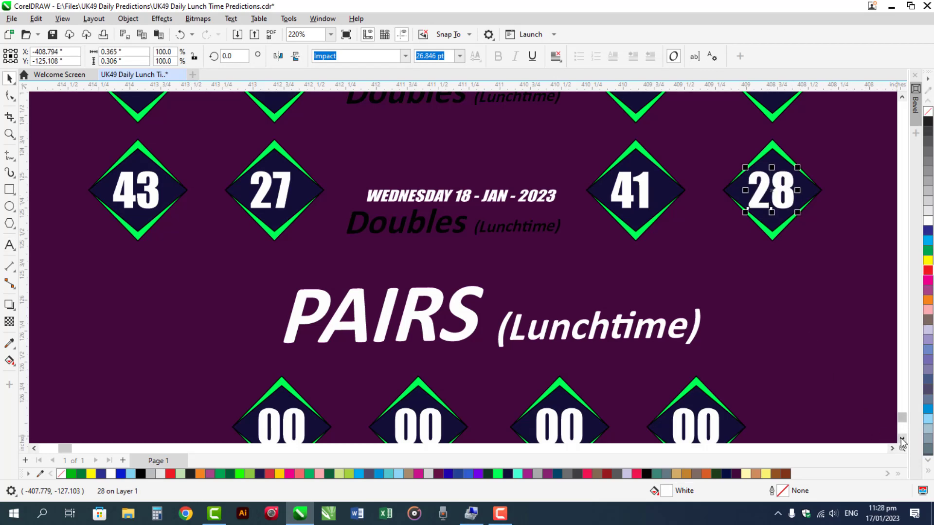
- Place copies of the WEDNESDAY 18 - JAN - 2023 text above (Lunchtime) in the PAIRS heading and between the three rows of Pairs diamonds
left_click(902, 439)
left_click(902, 439)
left_click(902, 439)
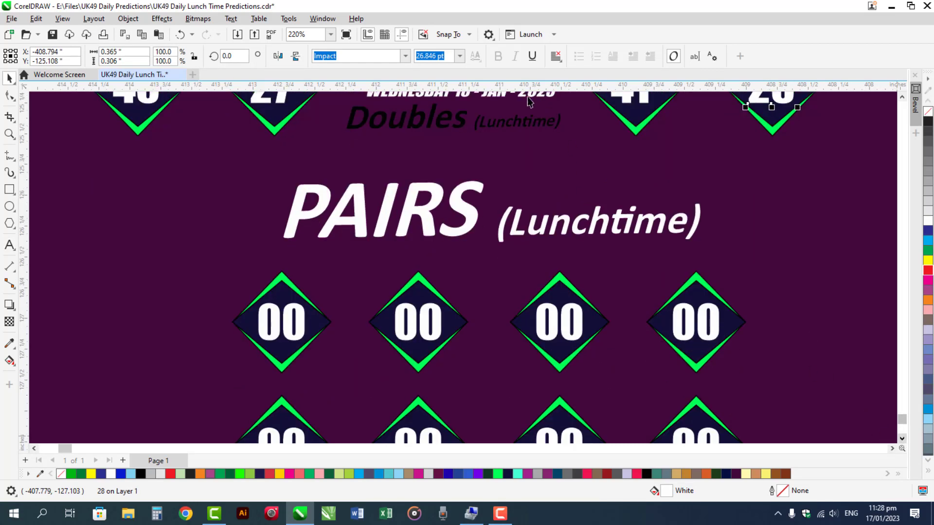
left_click_drag(529, 100, 544, 408)
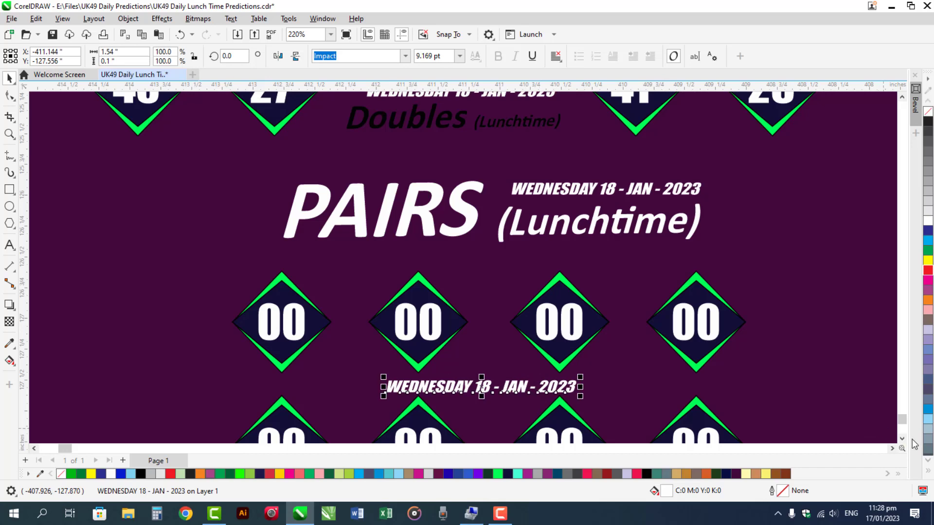
scroll(902, 440, "down", 3)
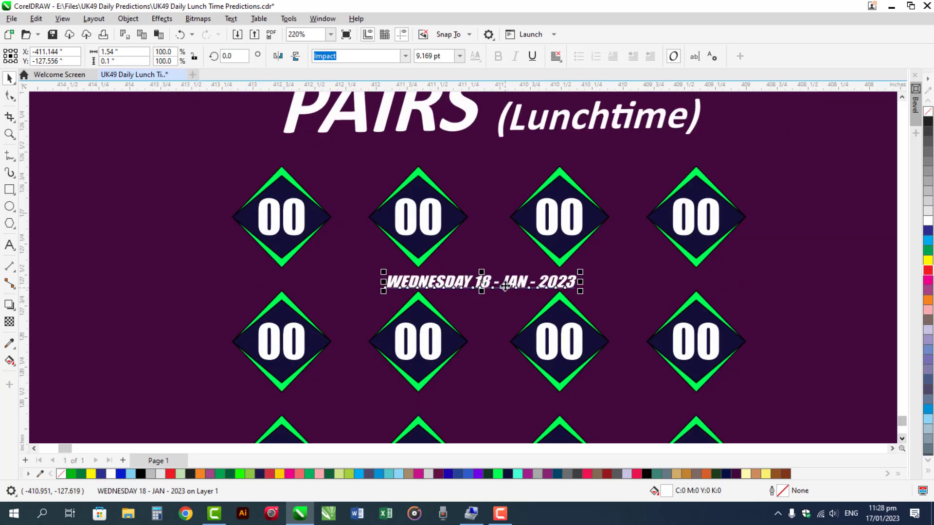
left_click_drag(507, 310, 504, 411)
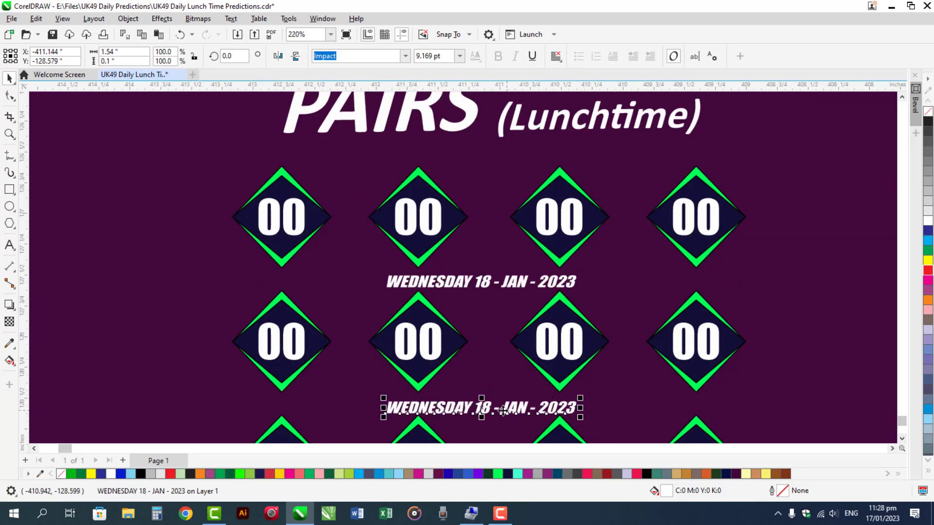
- Replace the first number in the first Pairs row with 4 and centre it in its diamond
double_click(289, 223)
double_click(289, 224)
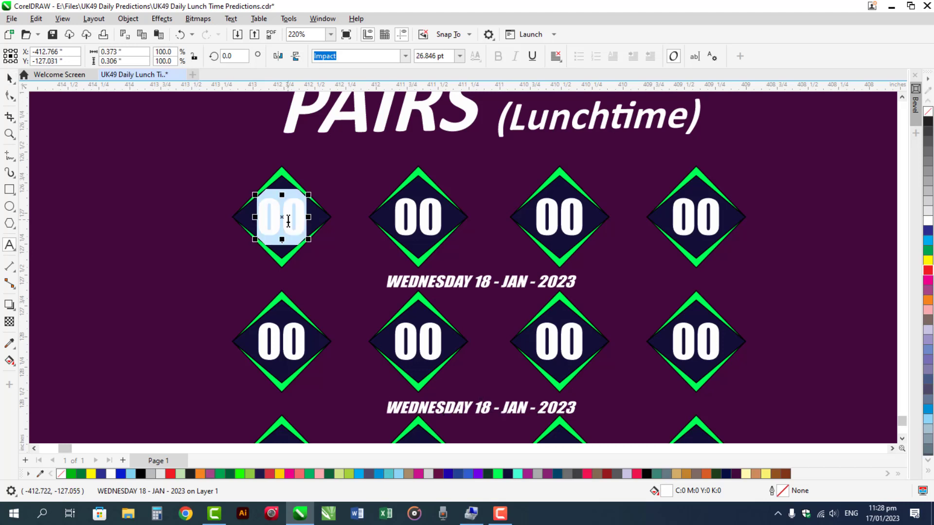
type("4")
left_click(294, 223, "shift")
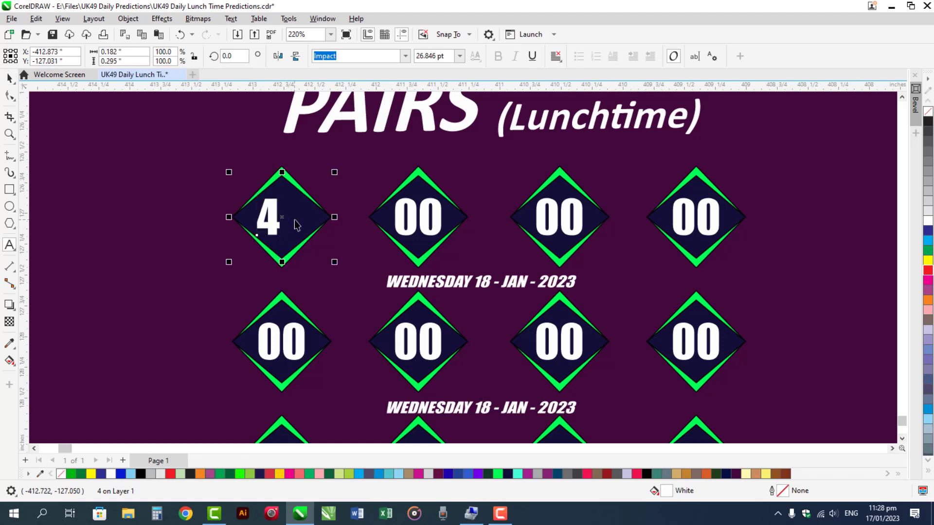
key("c")
key("e")
- Replace the second and third numbers in the first Pairs row with 18 and 25
left_click(422, 218)
double_click(422, 218)
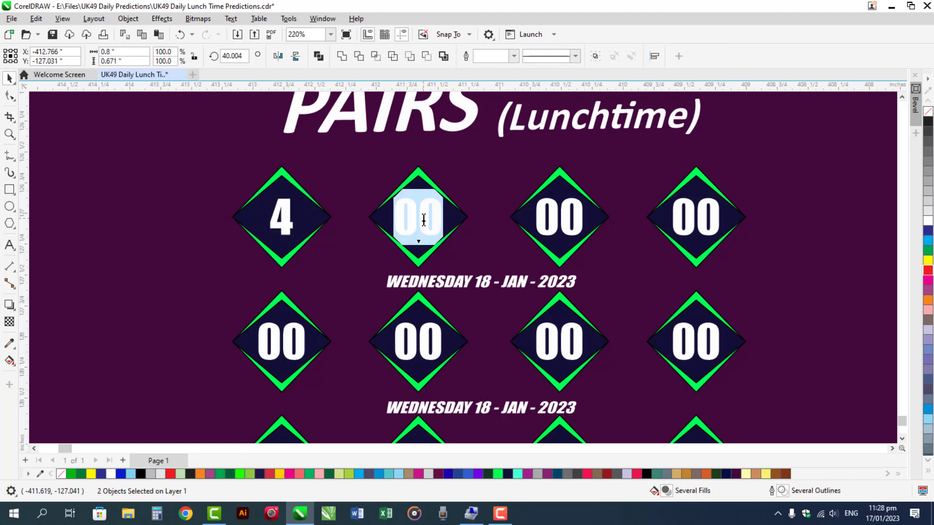
type("18")
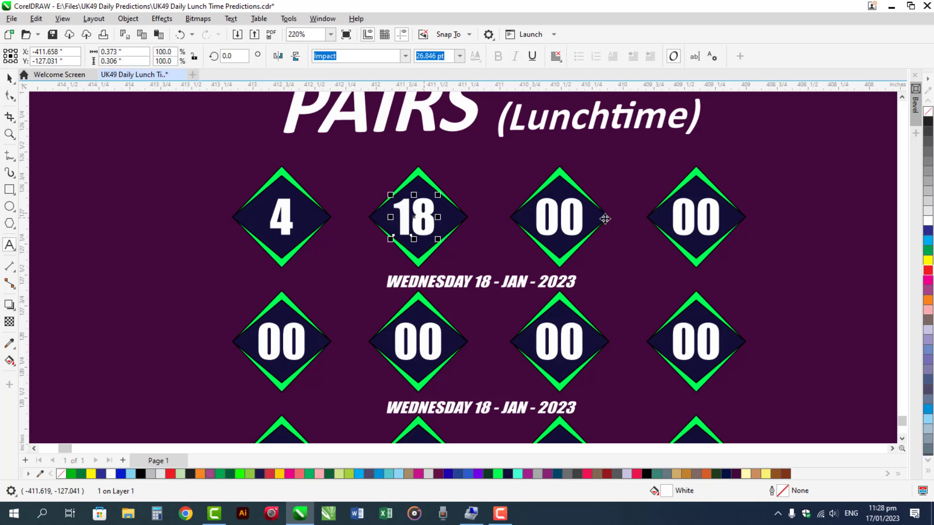
key("ctrl+space")
left_click(574, 233)
double_click(572, 230)
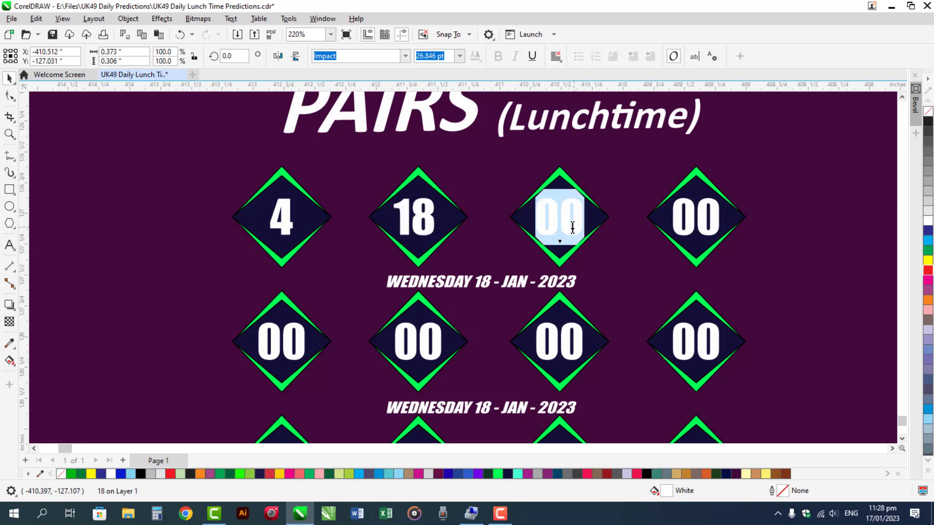
type("25")
key("ctrl+space")
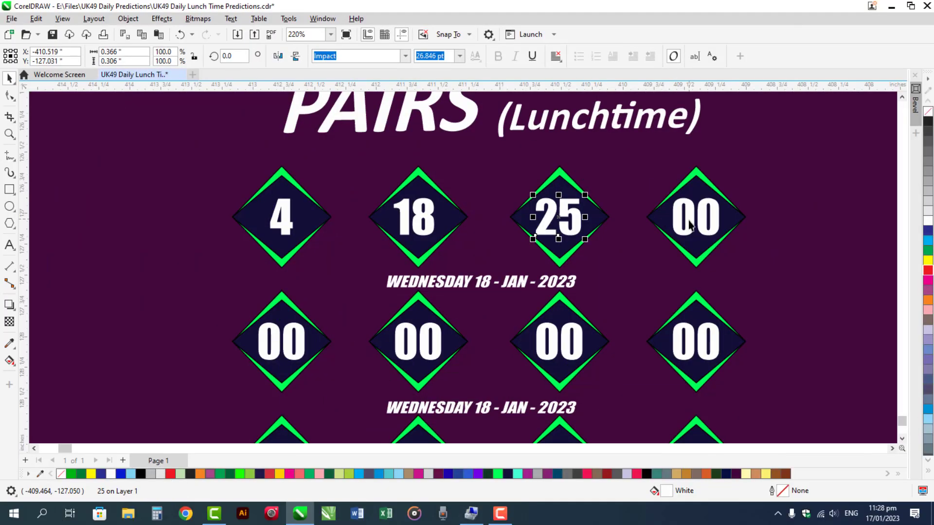
- Replace the fourth number in the first Pairs row with 36
left_click(689, 223)
double_click(689, 223)
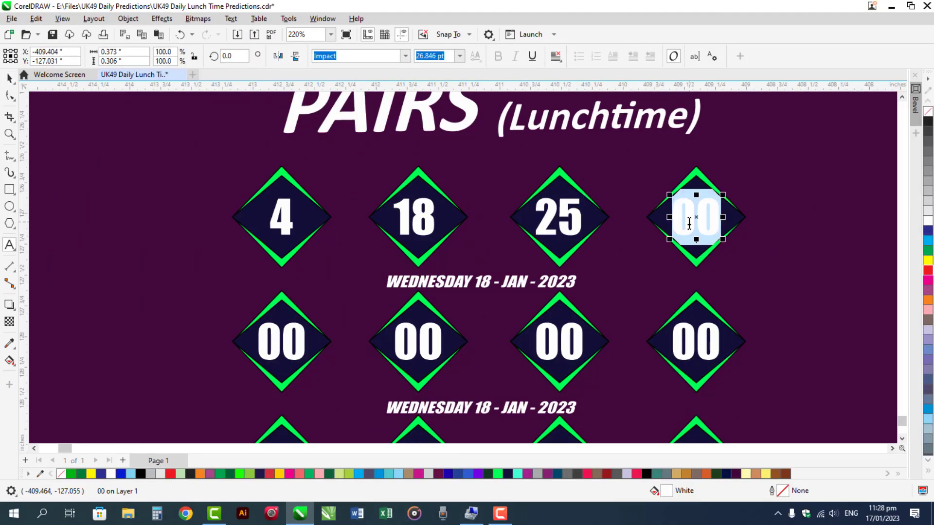
type("36")
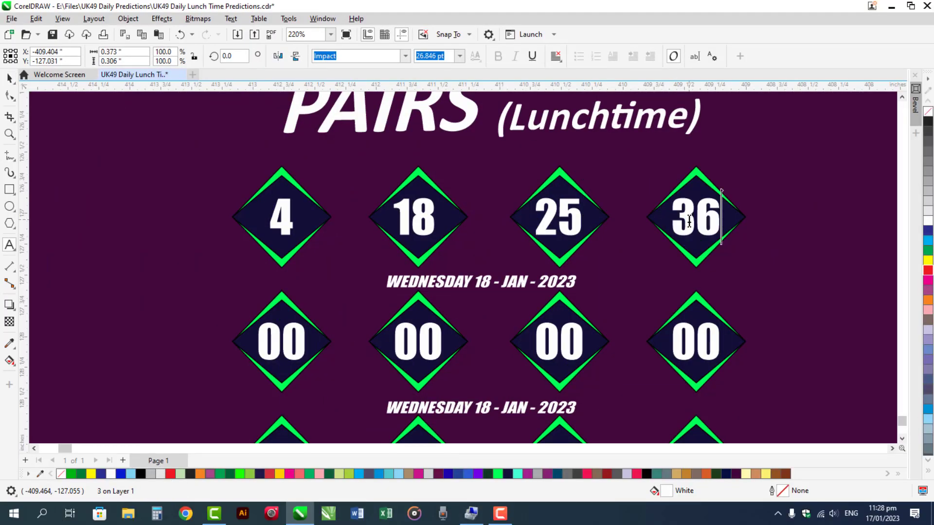
key("ctrl+space")
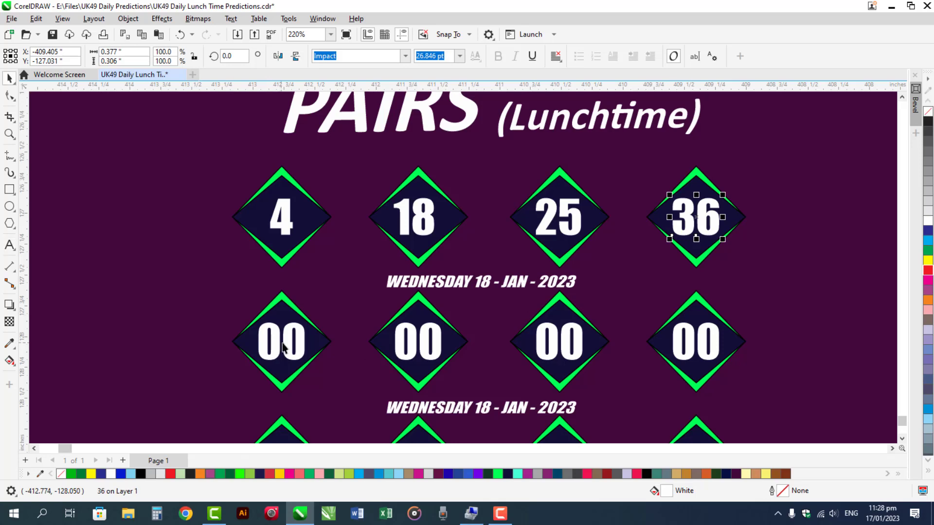
- Replace the first and second numbers in the second Pairs row with 13 and 23
double_click(290, 340)
double_click(290, 340)
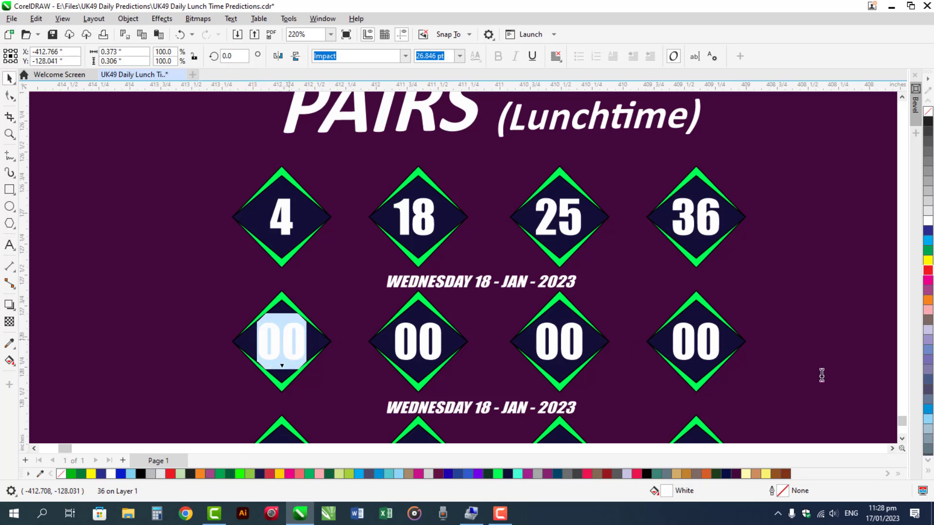
left_click(902, 438)
left_click(902, 438)
left_click(902, 438)
left_click(902, 438)
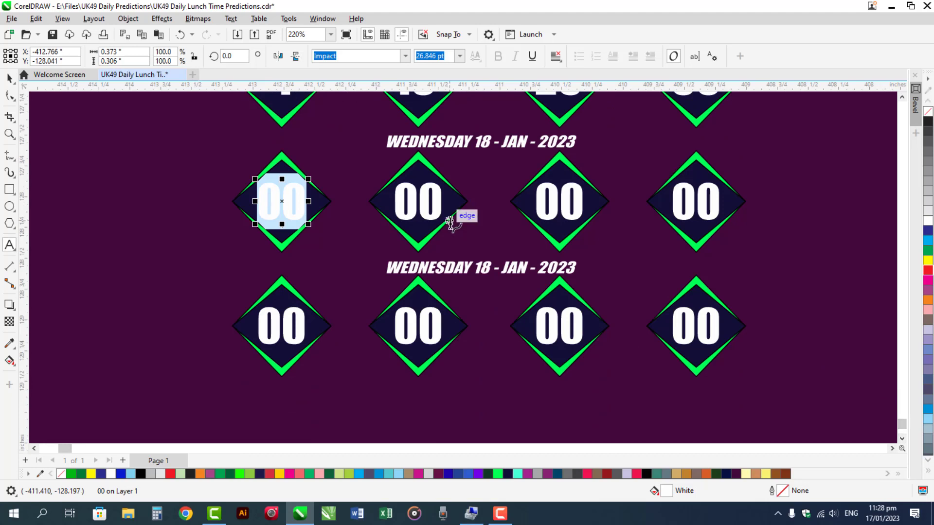
type("13")
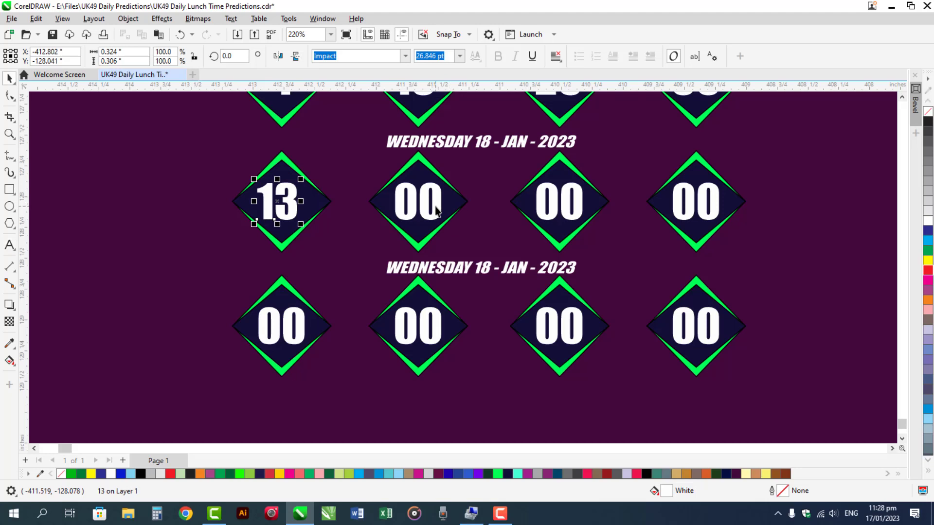
double_click(435, 208)
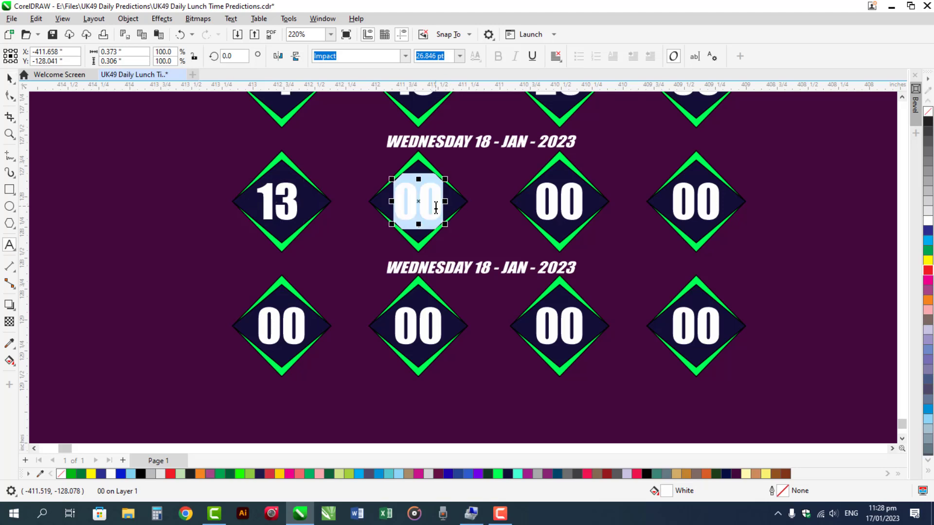
type("23")
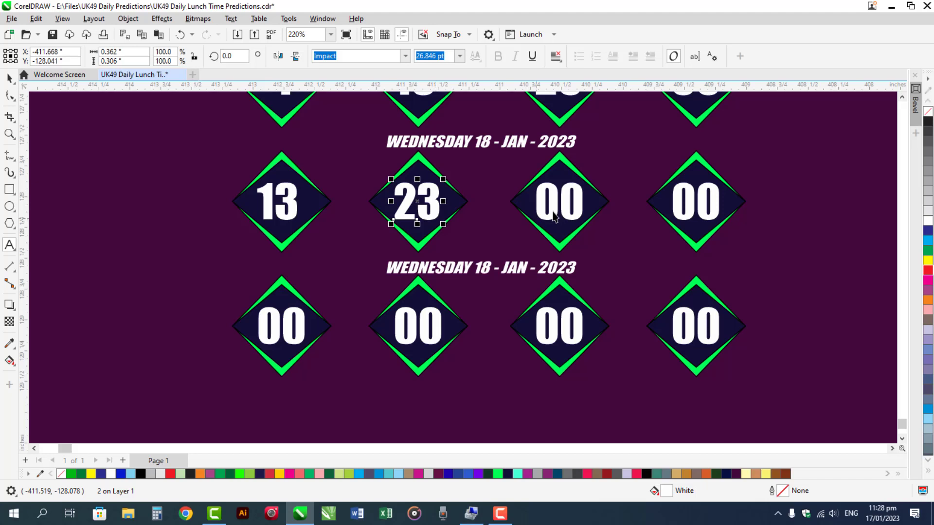
key("ctrl+space")
- Replace the third and fourth numbers in the second Pairs row with 37 and 40
left_click(564, 208)
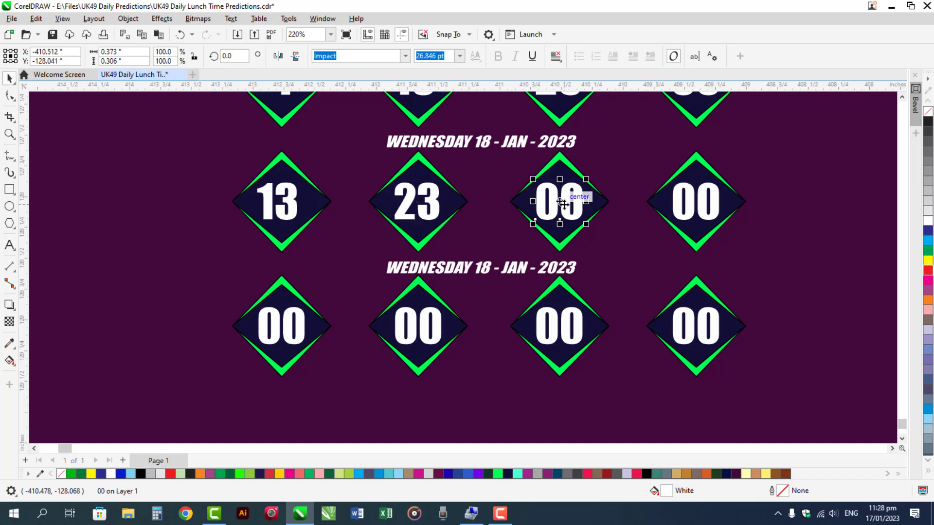
double_click(564, 208)
type("37")
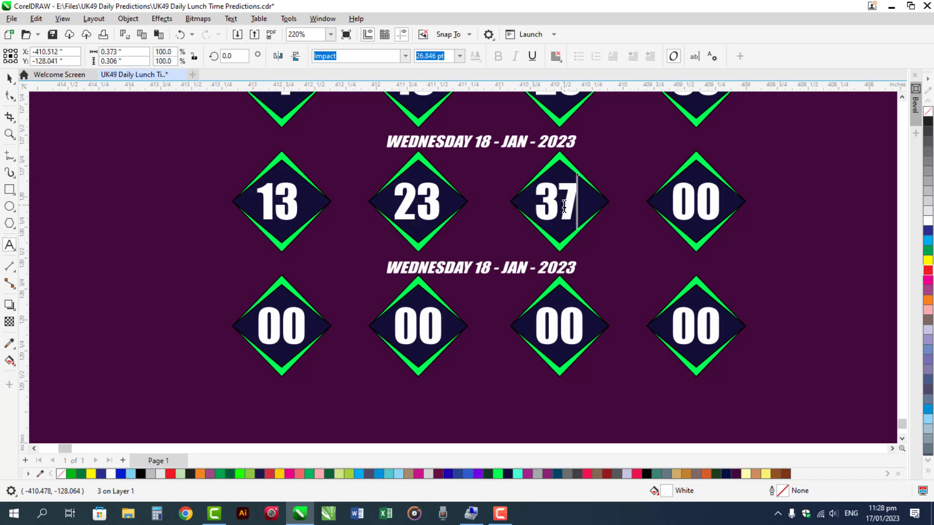
key("ctrl+space")
left_click(691, 200)
double_click(691, 200)
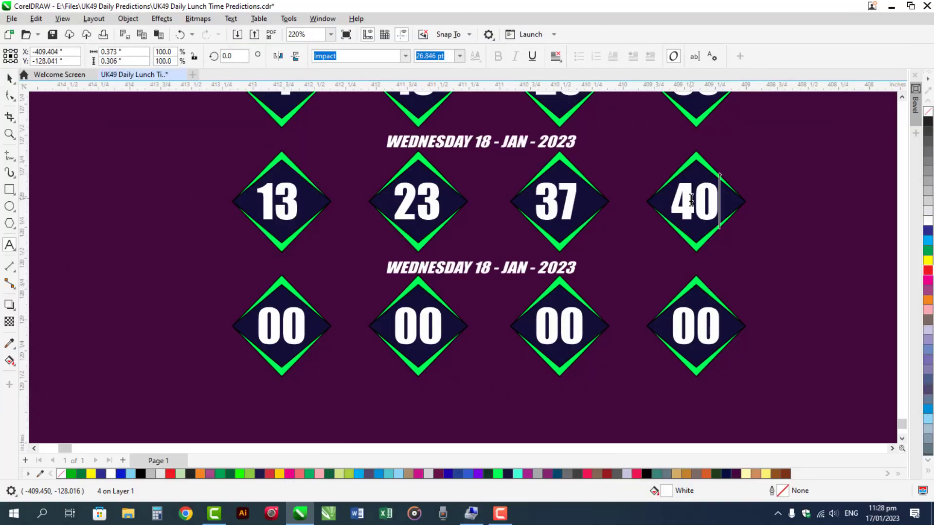
key("ctrl+space")
- Replace the first number in the third Pairs row with 48
left_click(288, 339)
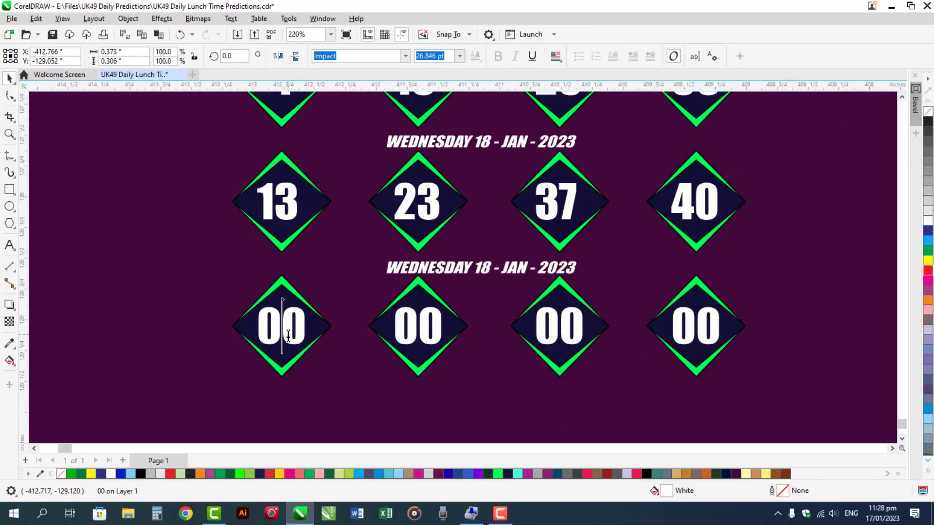
double_click(289, 337)
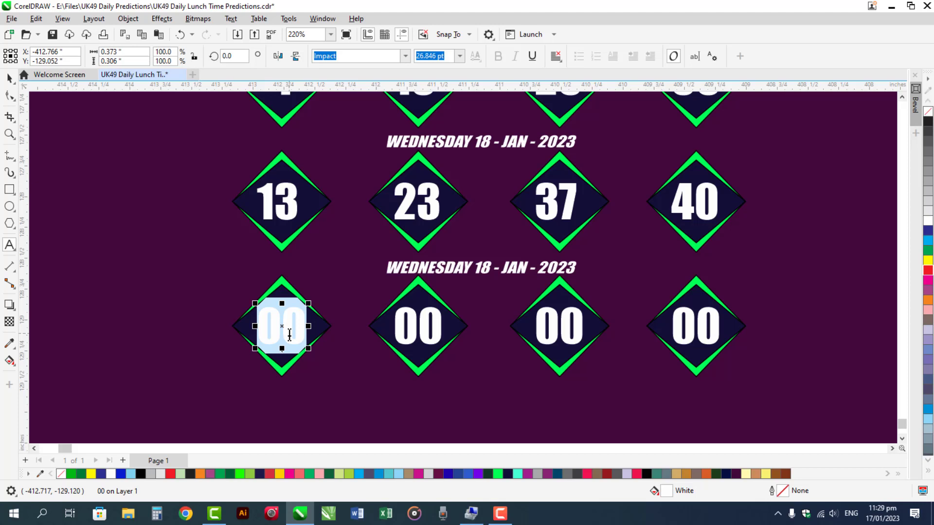
type("48")
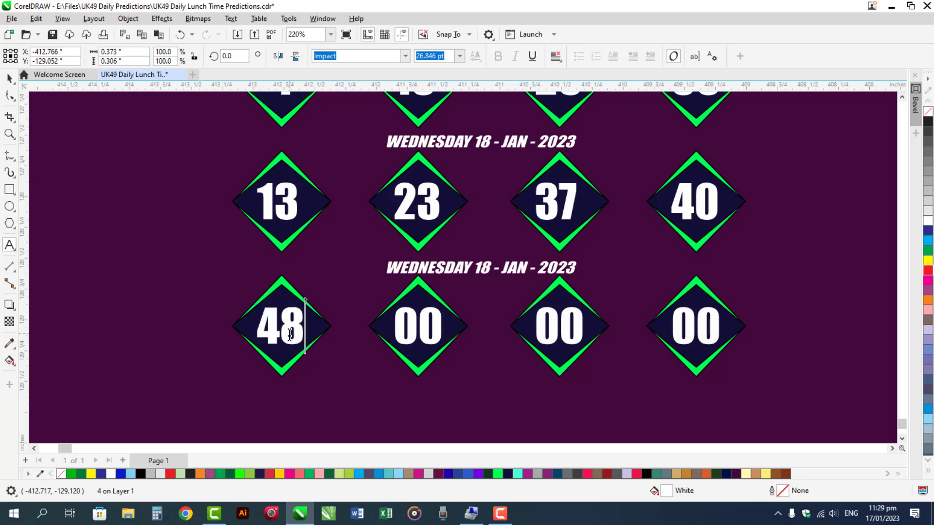
key("ctrl+space")
- Replace the second number in the third Pairs row with 9 and centre it in its diamond
left_click(422, 330)
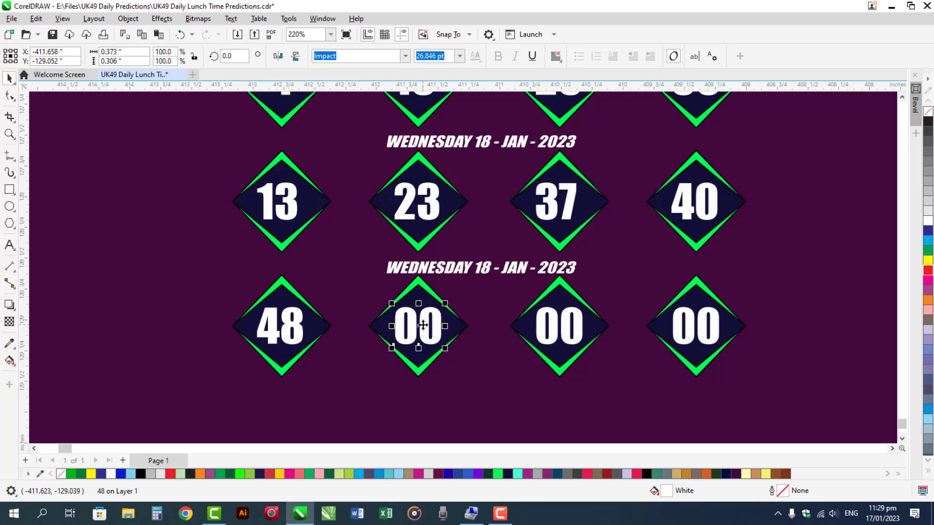
double_click(423, 326)
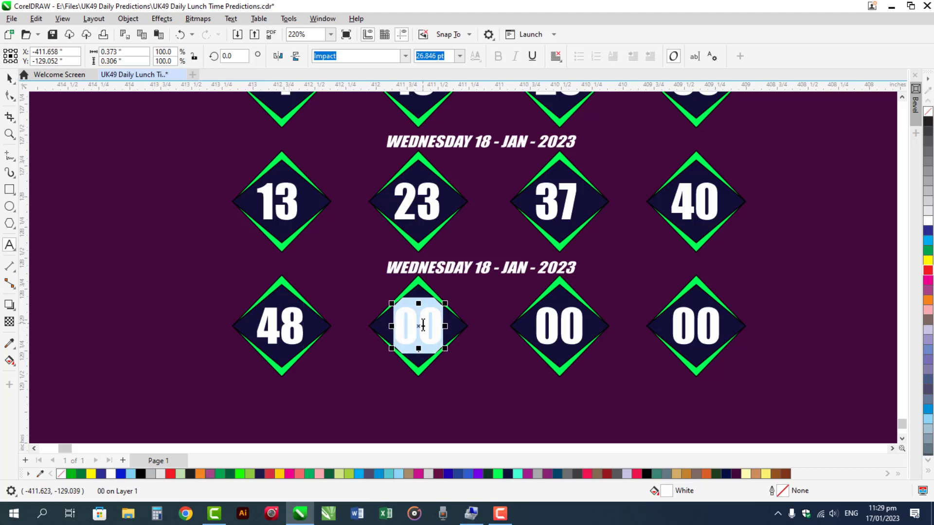
type("9")
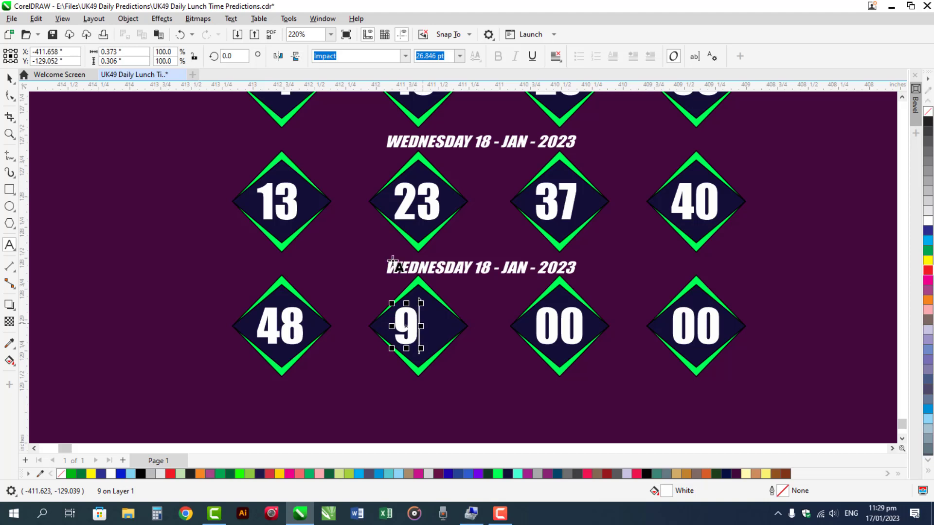
key("ctrl+space")
key("e")
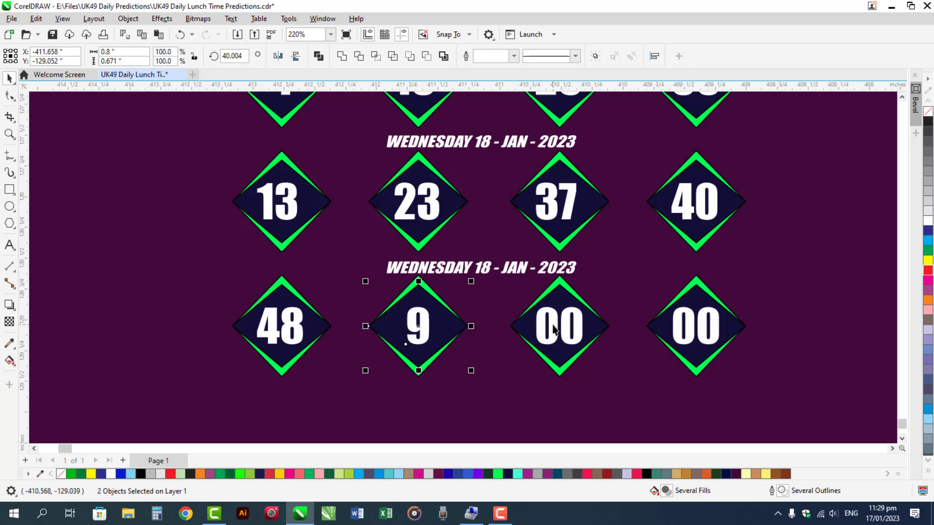
- Replace the third number in the third Pairs row with 23
left_click(554, 330)
double_click(554, 330)
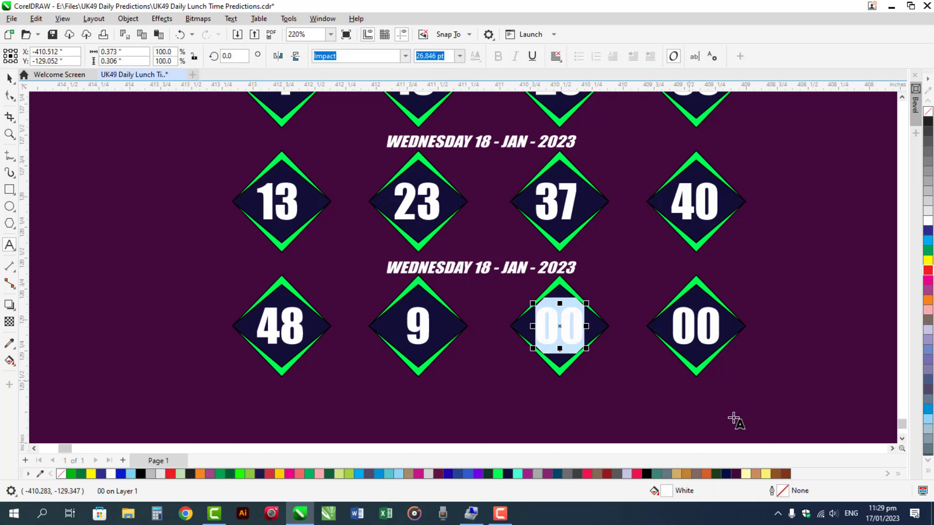
left_click(902, 437)
left_click(901, 437)
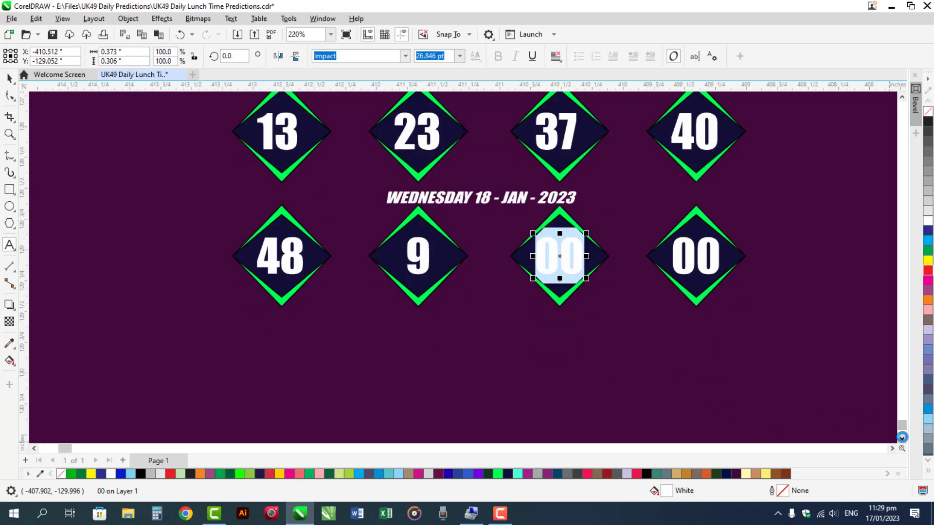
left_click(901, 437)
left_click(901, 437)
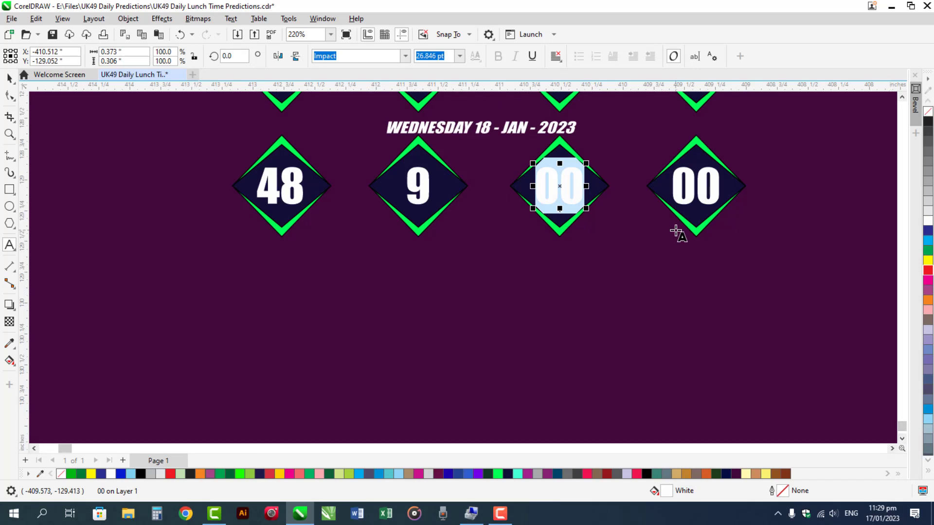
type("23")
key("ctrl+space")
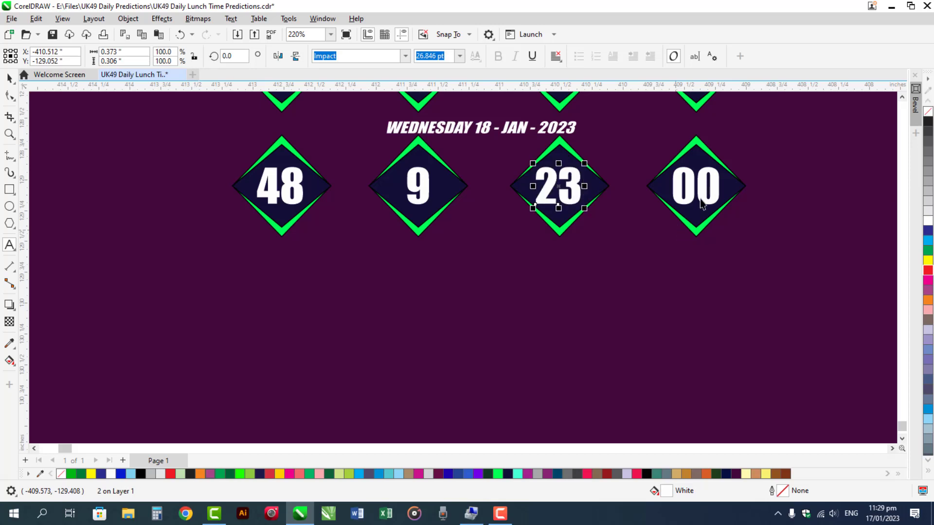
- Replace the fourth number in the third Pairs row with 39
double_click(688, 197)
double_click(688, 195)
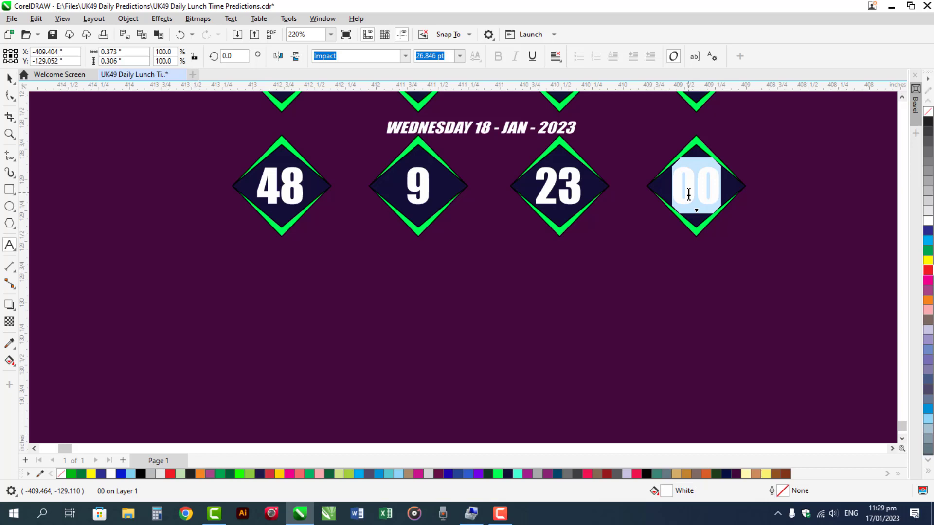
type("4")
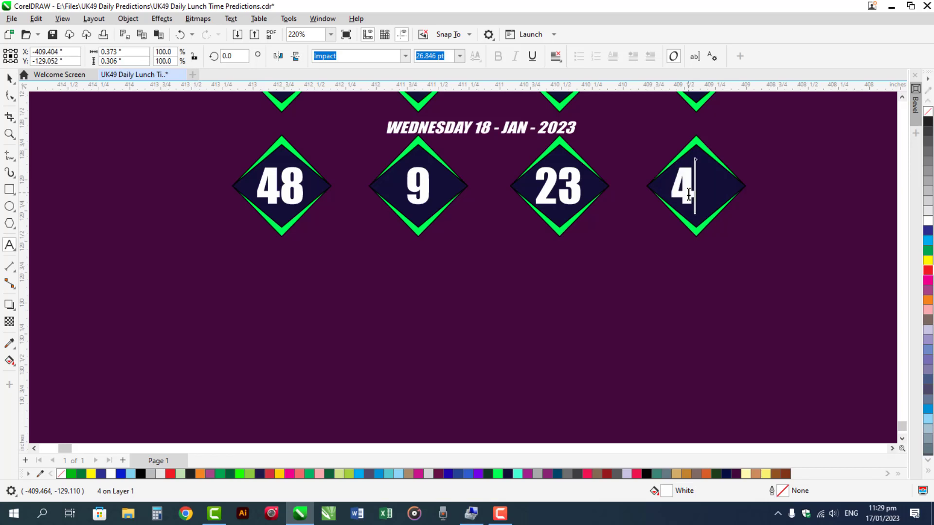
key("BackSpace")
type("3")
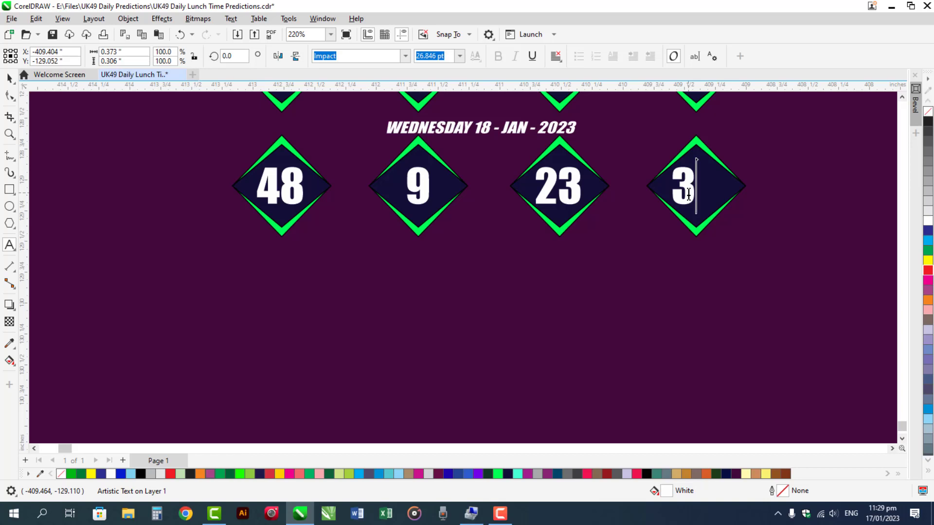
type("9")
key("ctrl+space")
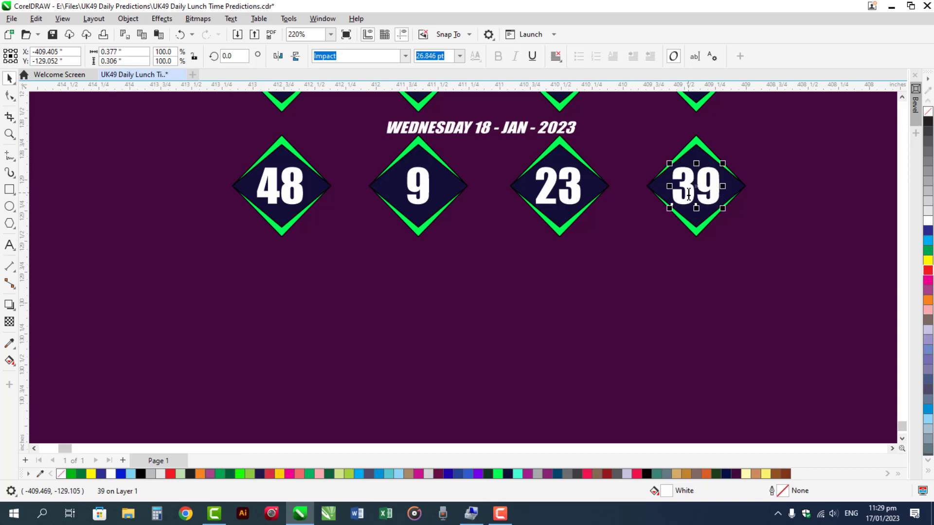
- Place a copy of the number 39 below the third Pairs row and change its text to "Best of Luck!!"
left_click_drag(689, 193, 321, 325)
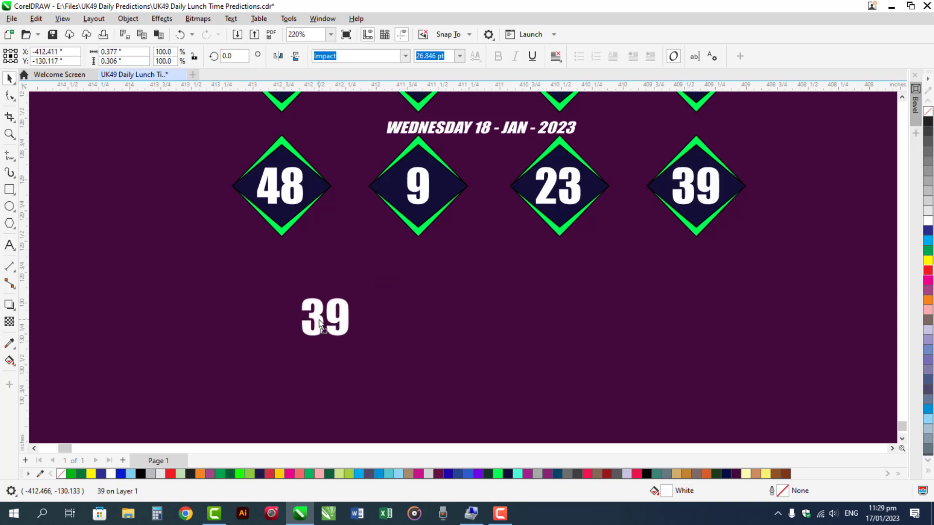
left_click(320, 323)
double_click(319, 320)
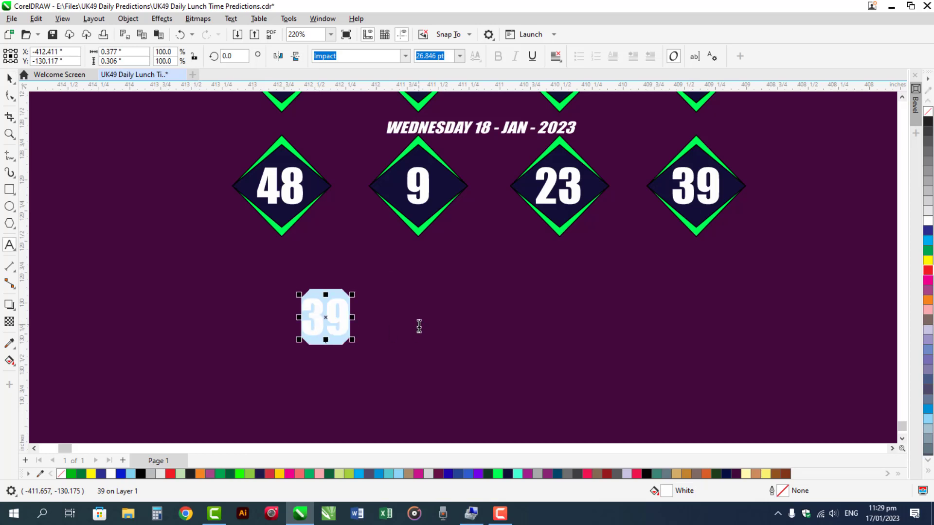
type("Best of I")
type("u")
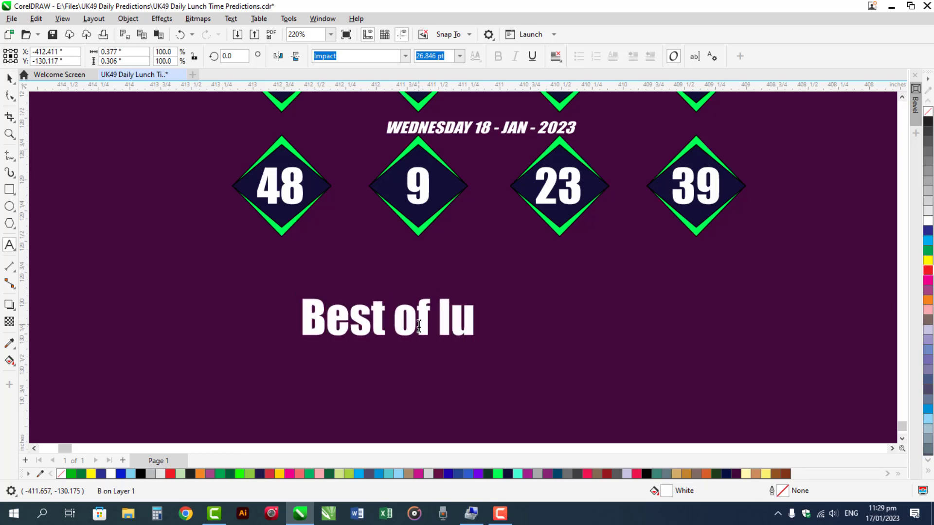
key("BackSpace")
key("BackSpace")
type("Luck")
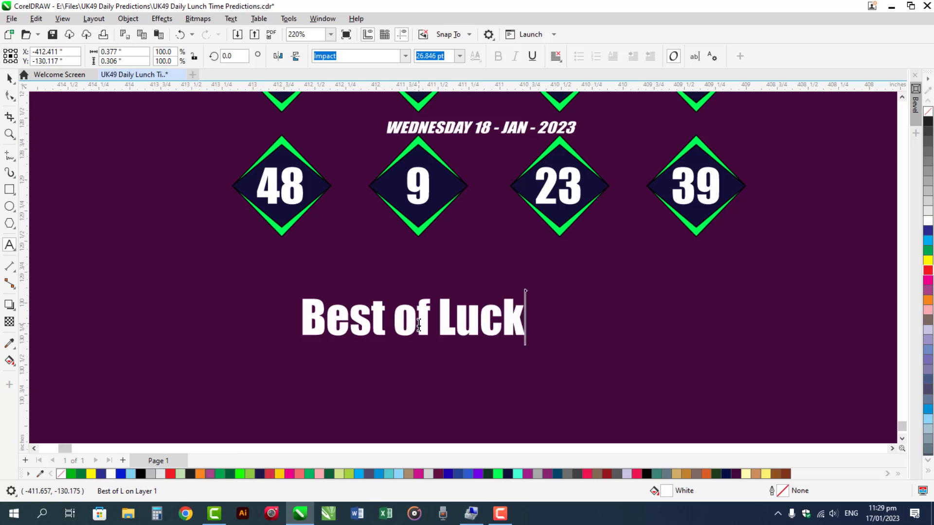
type("!!")
key("ctrl+space")
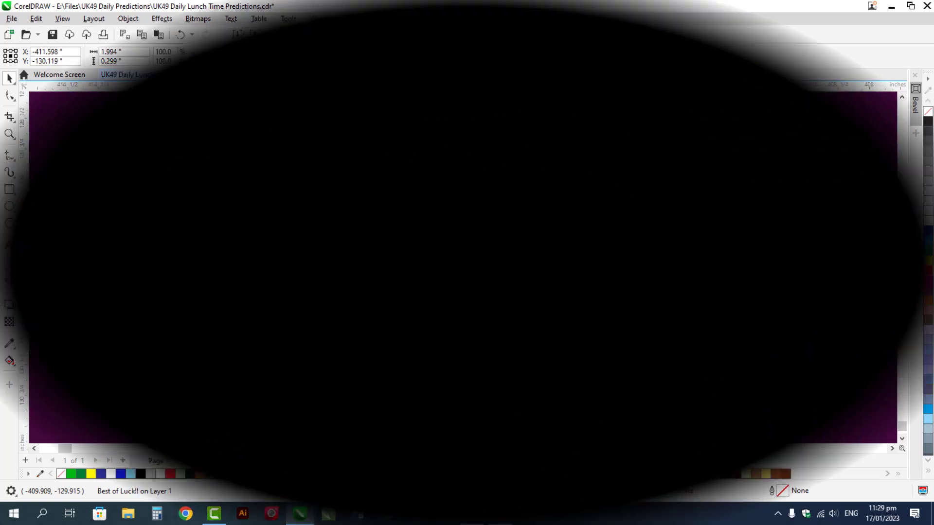